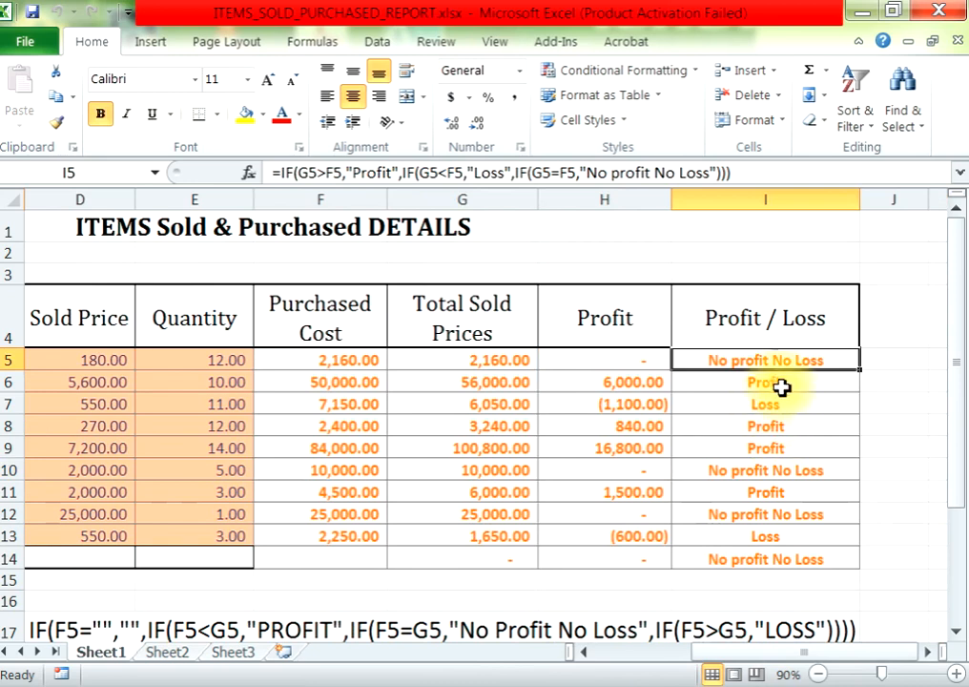
# Review the report's entry columns from S.No through Quantity, including item name, cost per item and sold price
pyautogui.click(779, 386)
pyautogui.click(729, 359)
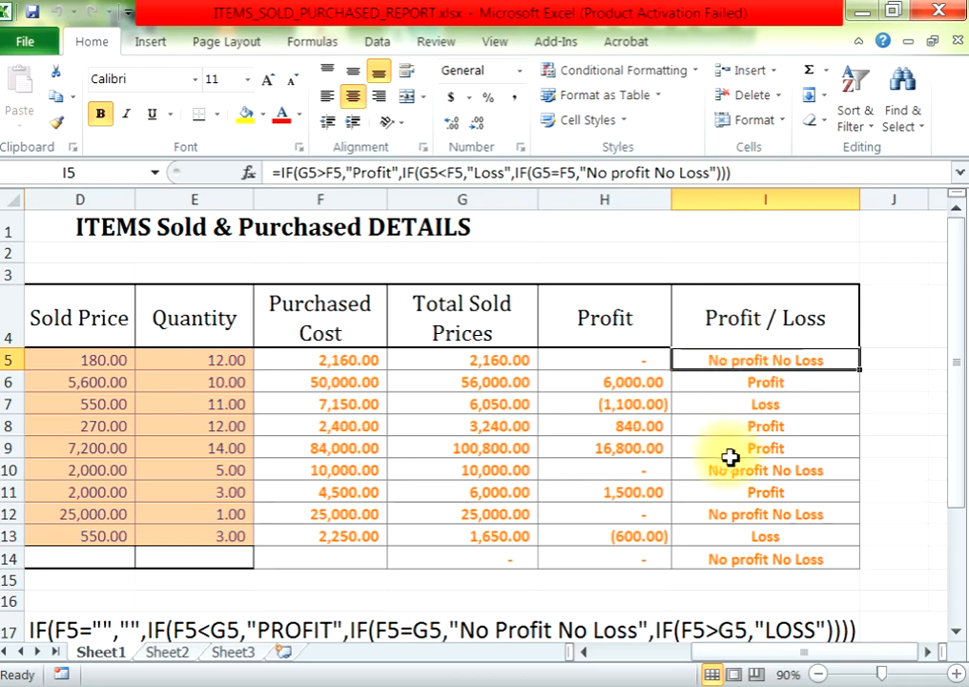
pyautogui.moveTo(804, 653); pyautogui.dragTo(701, 655)
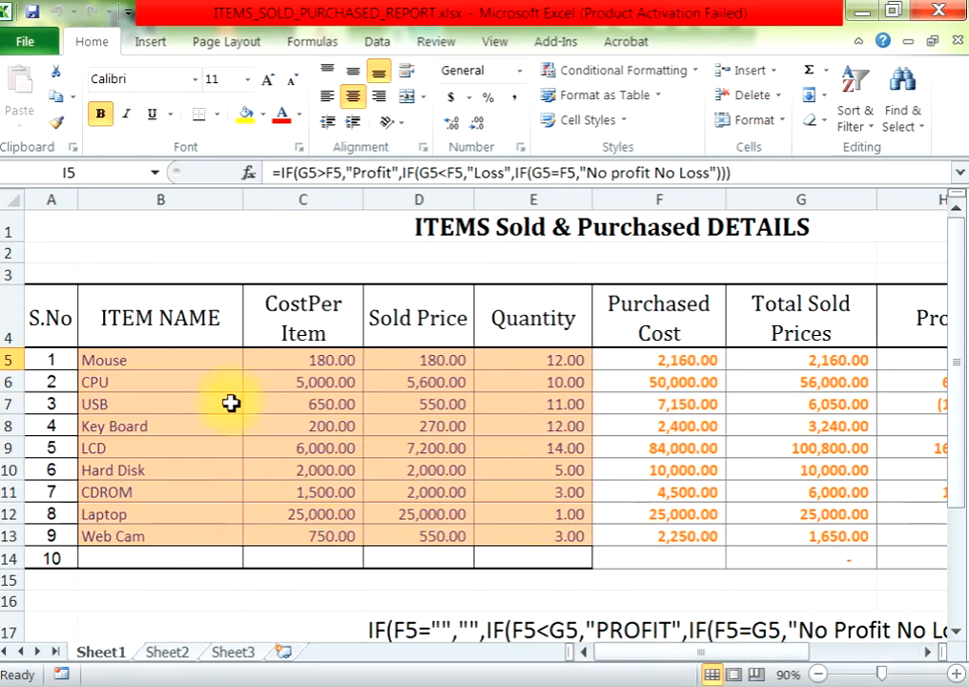
pyautogui.click(50, 307)
pyautogui.moveTo(51, 306)
pyautogui.mouseDown()
pyautogui.moveTo(58, 495)
pyautogui.moveTo(57, 315)
pyautogui.mouseUp()
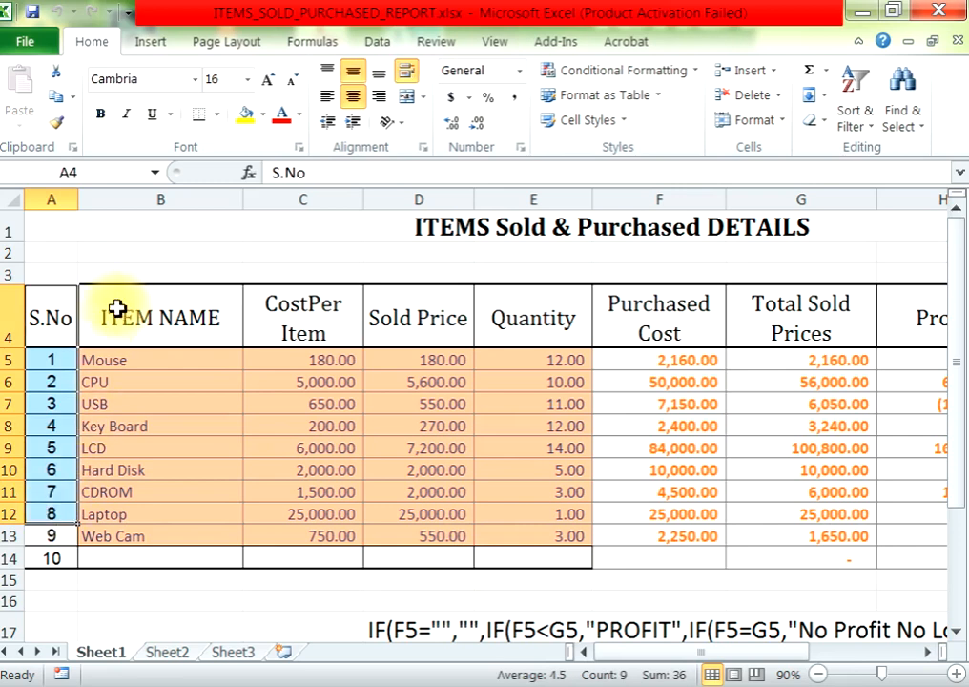
pyautogui.click(134, 312)
pyautogui.click(284, 318)
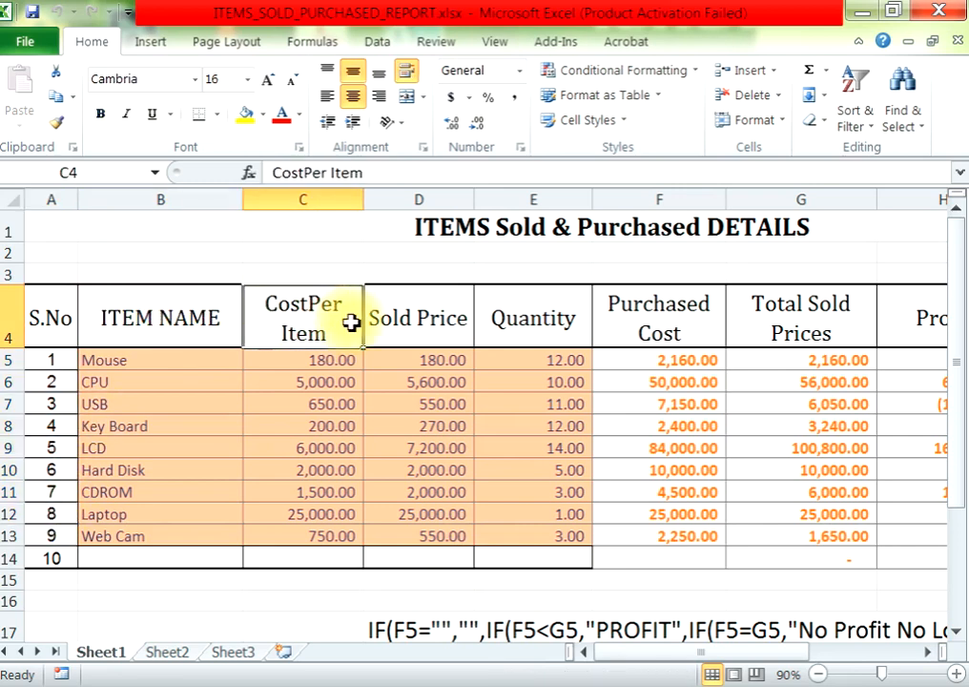
pyautogui.click(87, 362)
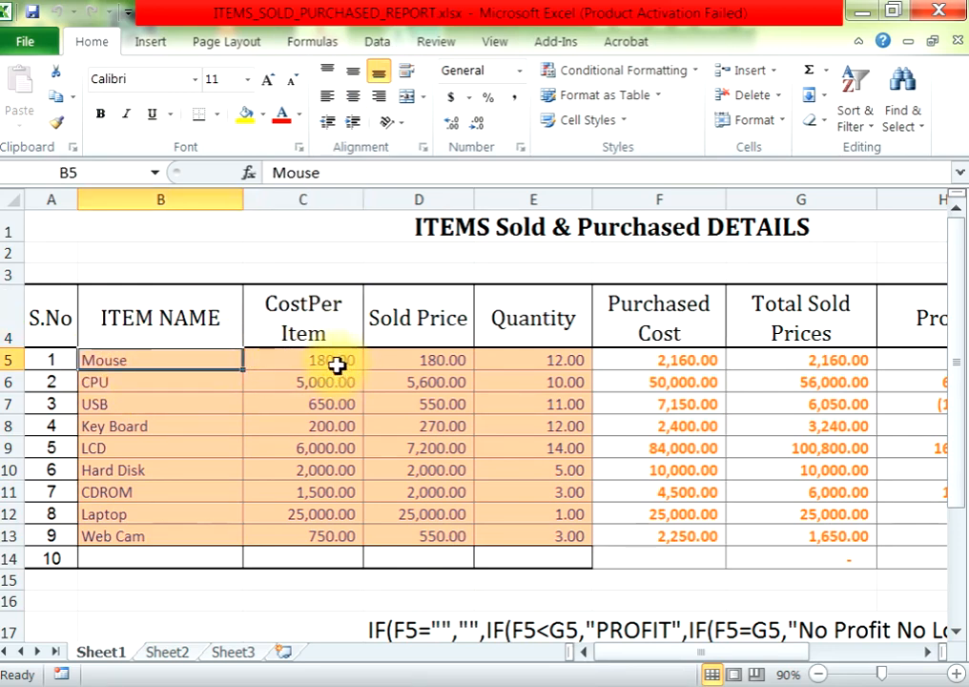
pyautogui.click(411, 315)
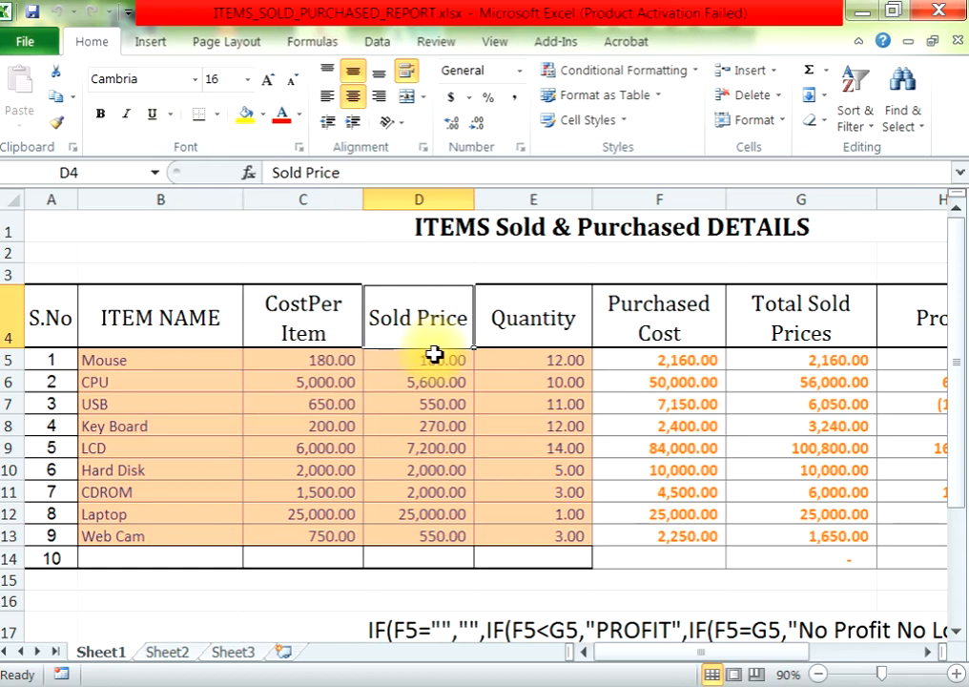
pyautogui.click(504, 320)
pyautogui.click(535, 362)
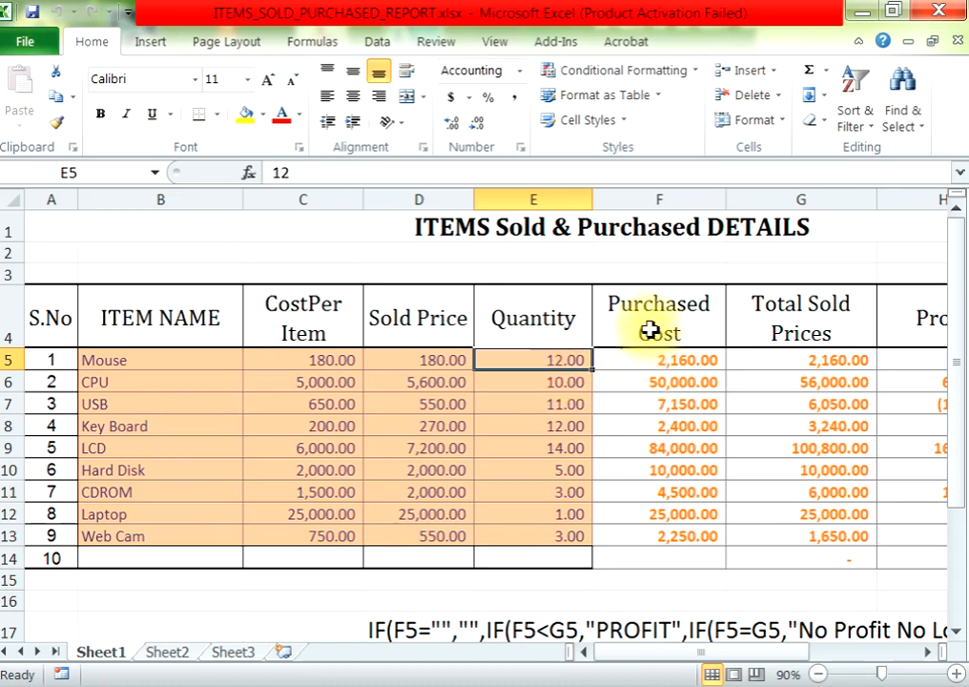
# Examine the Purchased Cost, Total Sold Prices, Profit and Profit / Loss columns and their formulas
pyautogui.moveTo(640, 304); pyautogui.dragTo(676, 374)
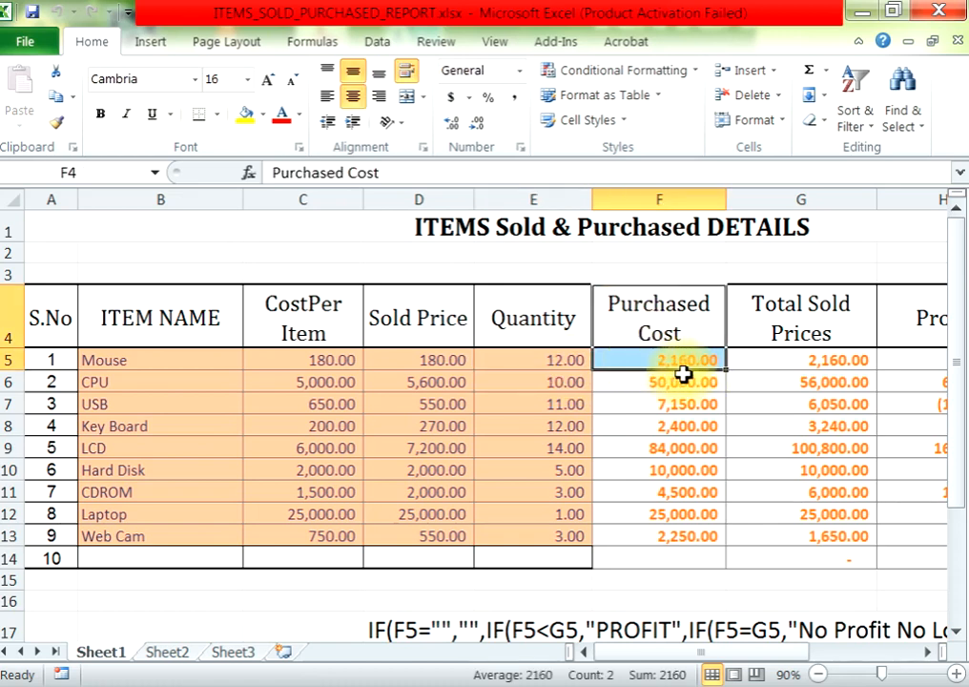
pyautogui.moveTo(817, 295); pyautogui.dragTo(830, 362)
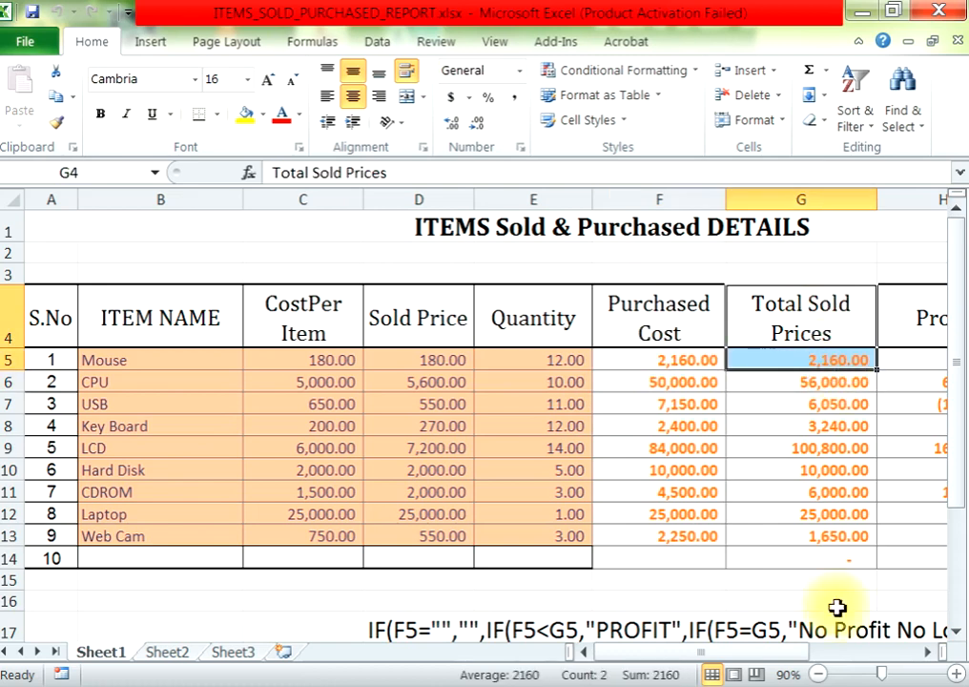
pyautogui.moveTo(744, 658); pyautogui.dragTo(807, 655)
pyautogui.moveTo(703, 345); pyautogui.dragTo(729, 361)
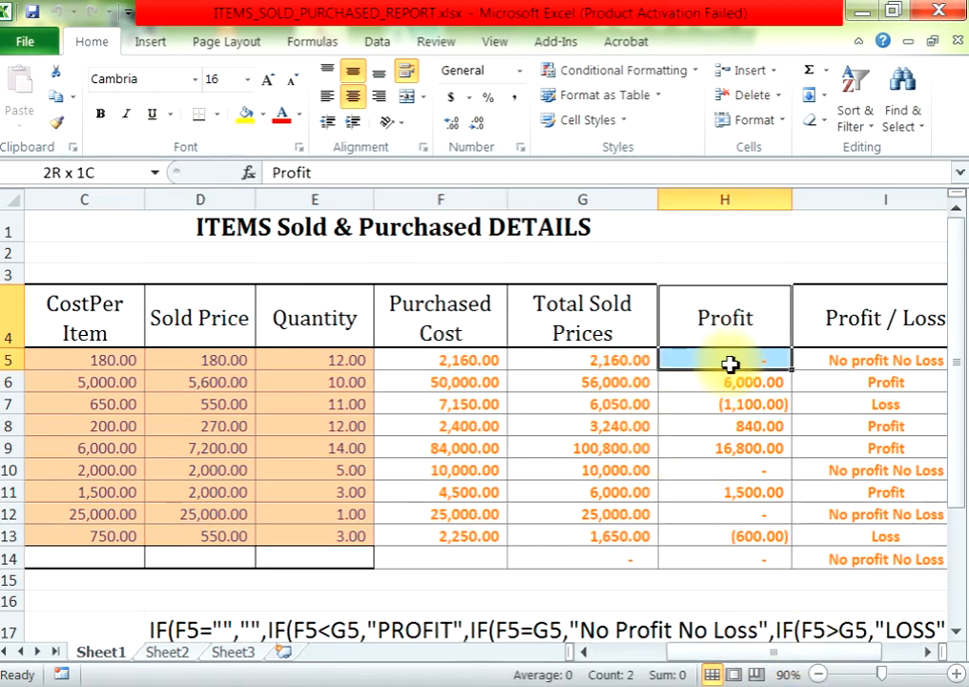
pyautogui.click(712, 409)
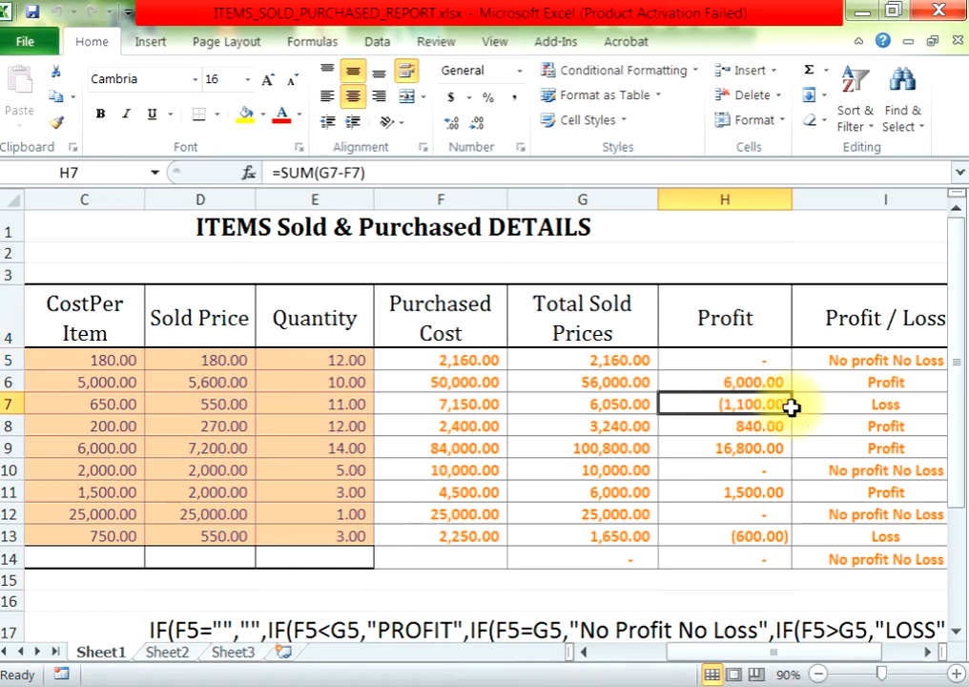
pyautogui.click(725, 469)
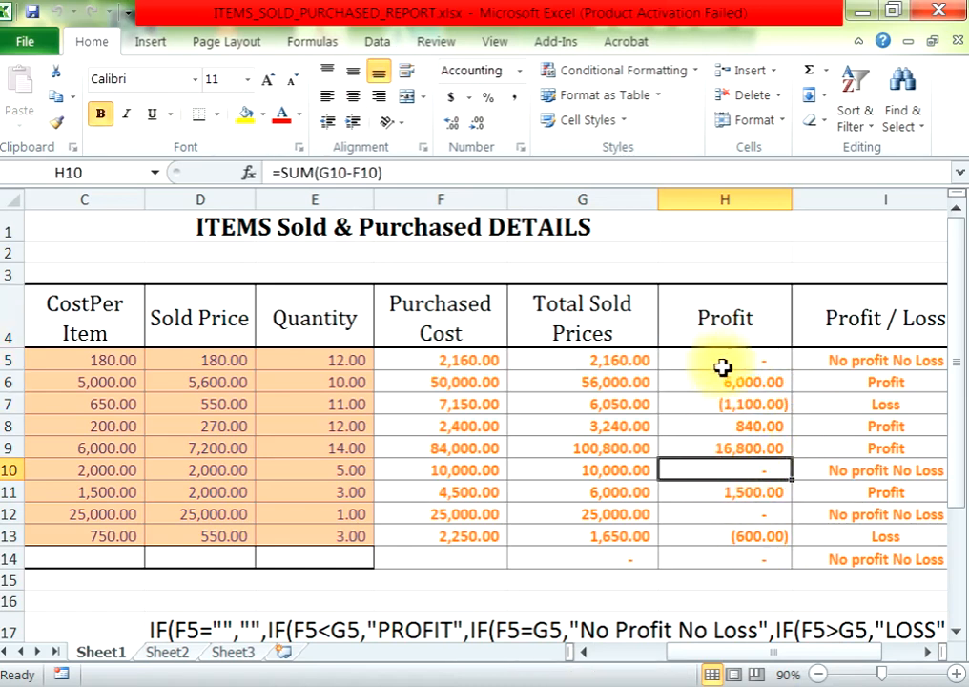
pyautogui.moveTo(783, 665); pyautogui.dragTo(772, 665)
pyautogui.click(769, 343)
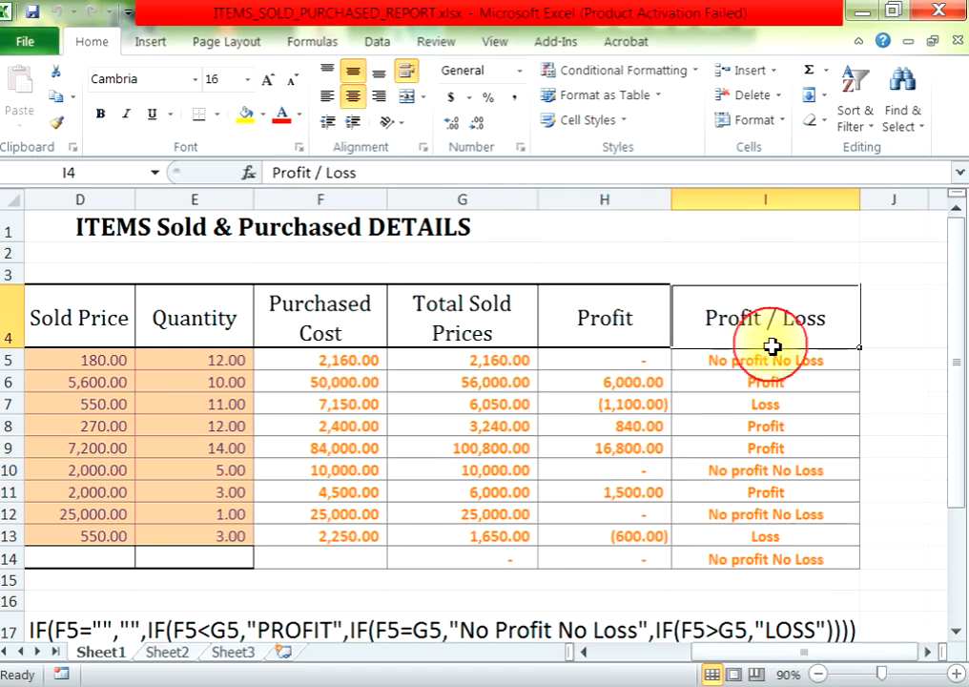
pyautogui.click(773, 361)
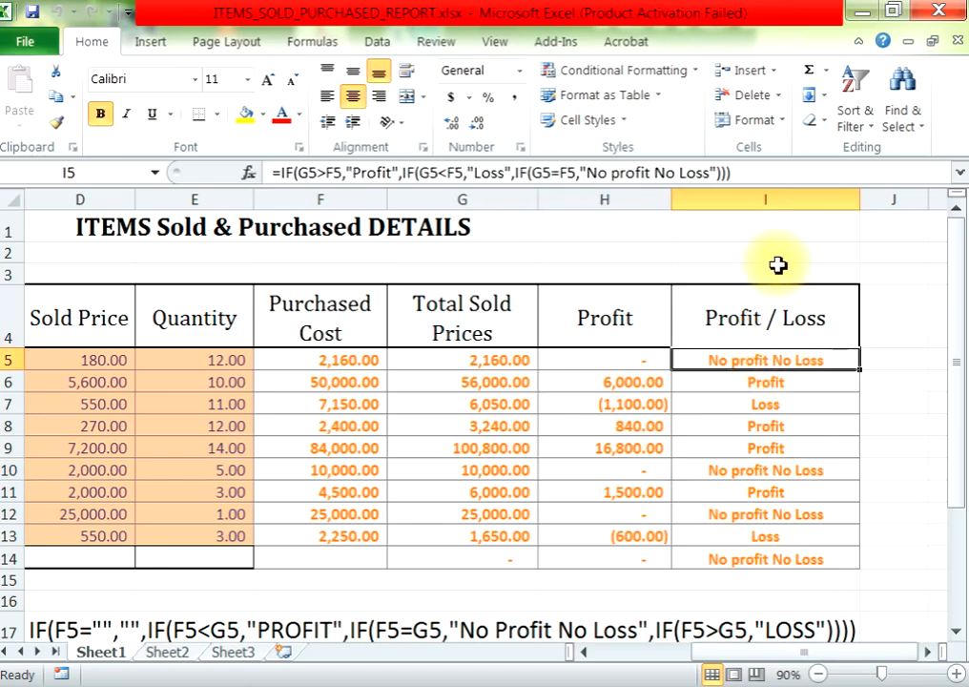
# Clear all formatting from the report range A1:I14 while keeping its contents
pyautogui.moveTo(380, 232); pyautogui.dragTo(382, 566)
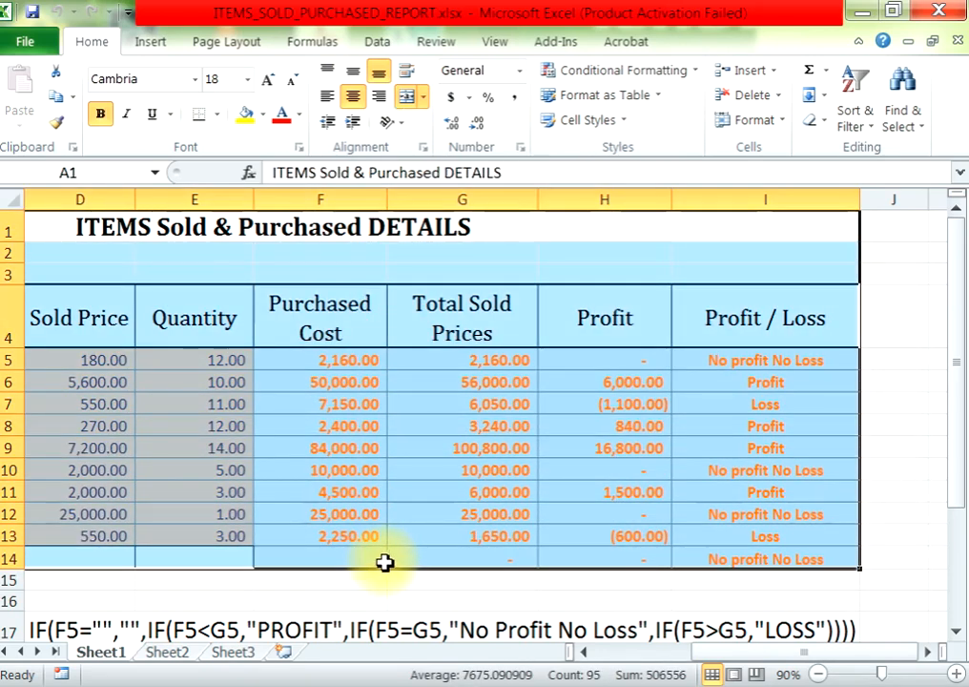
pyautogui.click(822, 122)
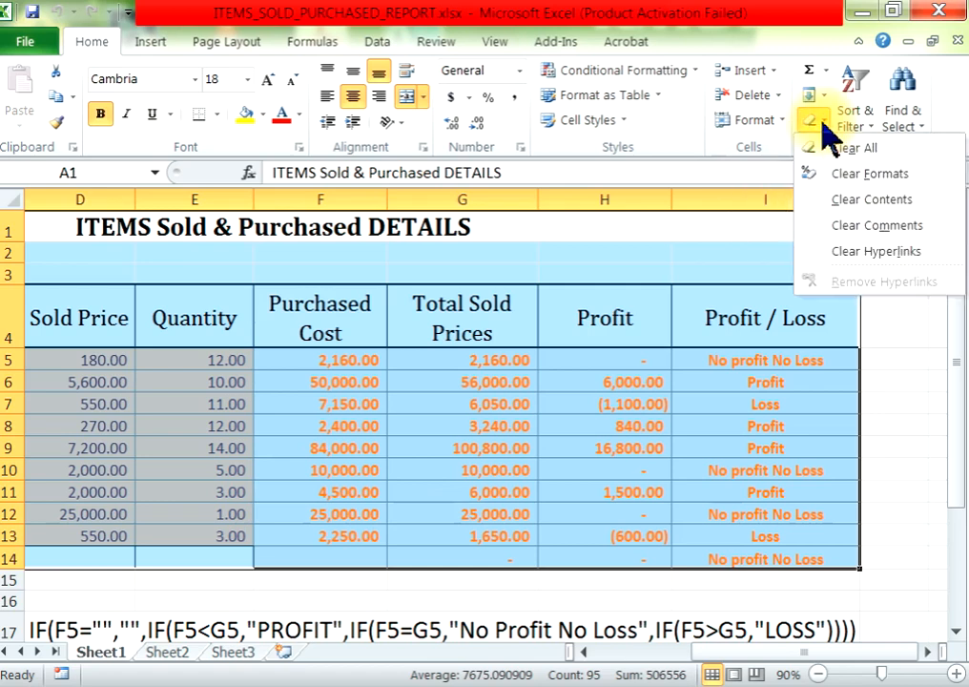
pyautogui.click(835, 172)
pyautogui.click(684, 515)
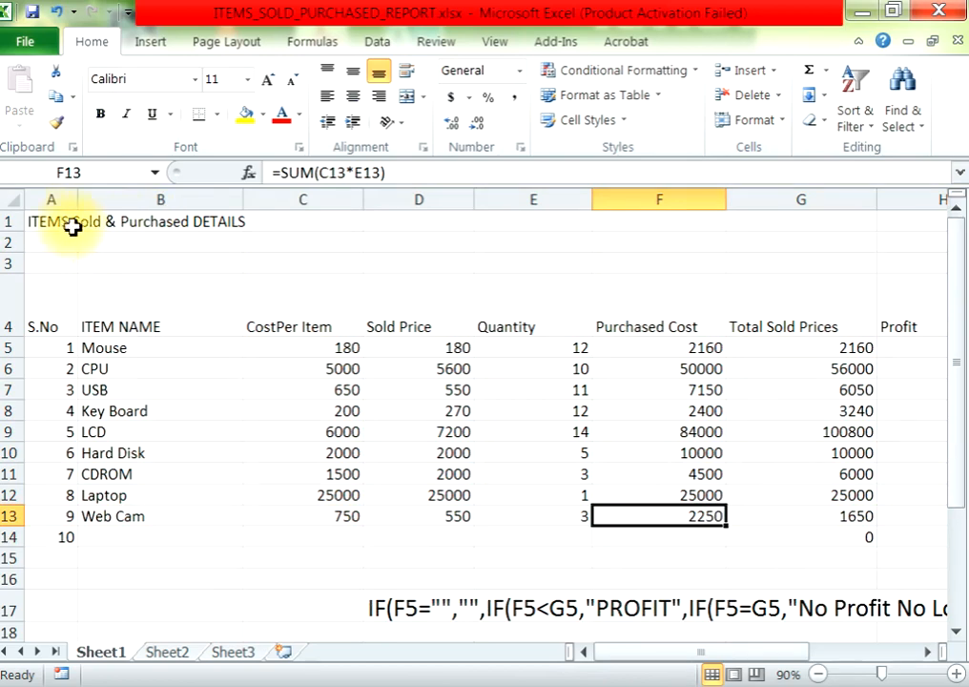
# Format the report title as a merged, centred A1:I1 heading with the Title cell style in a taller, middle-aligned row
pyautogui.moveTo(38, 222); pyautogui.dragTo(829, 212)
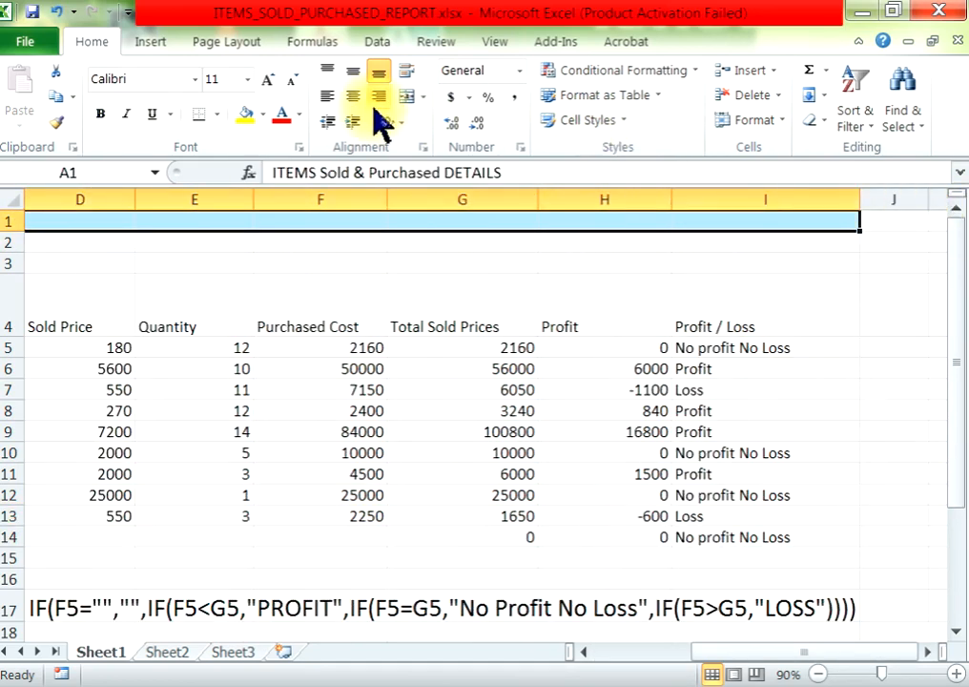
pyautogui.click(408, 97)
pyautogui.click(592, 121)
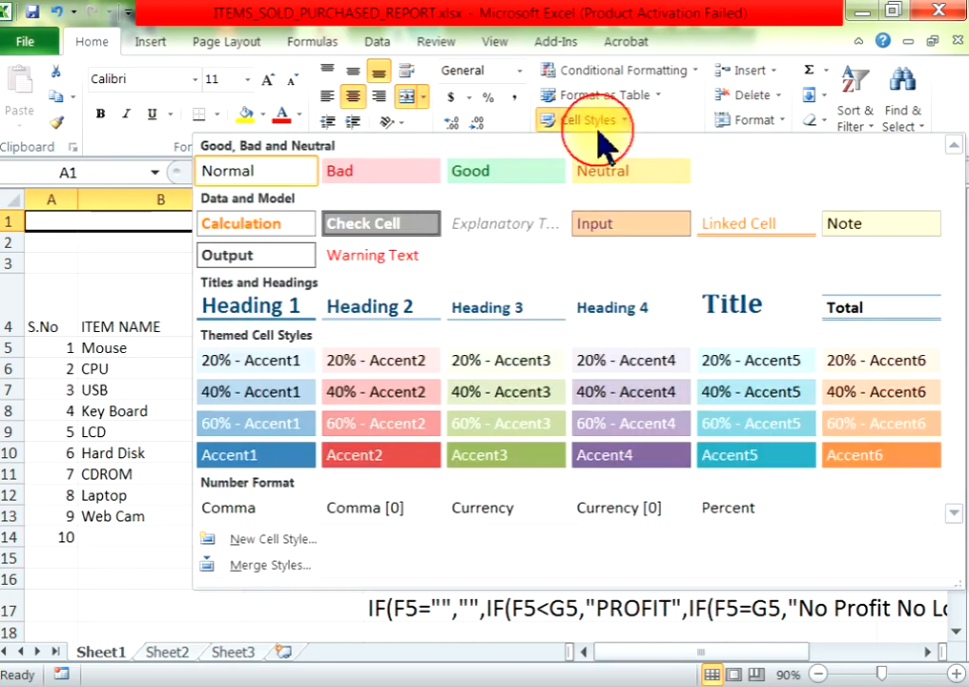
pyautogui.click(730, 315)
pyautogui.moveTo(19, 244); pyautogui.dragTo(14, 255)
pyautogui.click(352, 74)
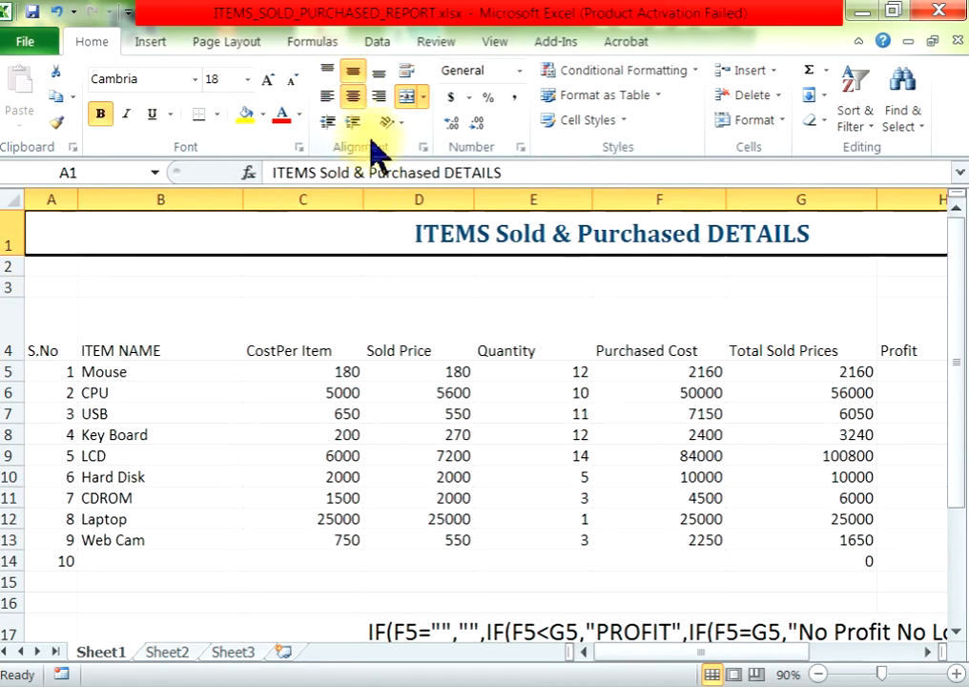
# Apply the Heading 2 cell style to the column headers in A4:I4 and centre them horizontally and vertically
pyautogui.moveTo(59, 341); pyautogui.dragTo(728, 346)
pyautogui.click(602, 120)
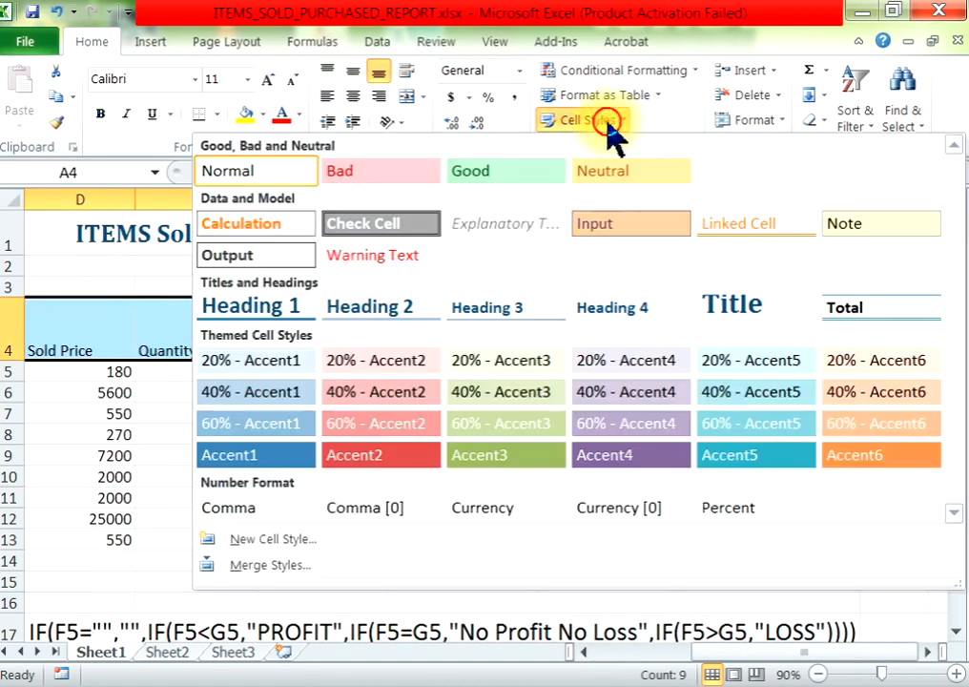
pyautogui.click(399, 308)
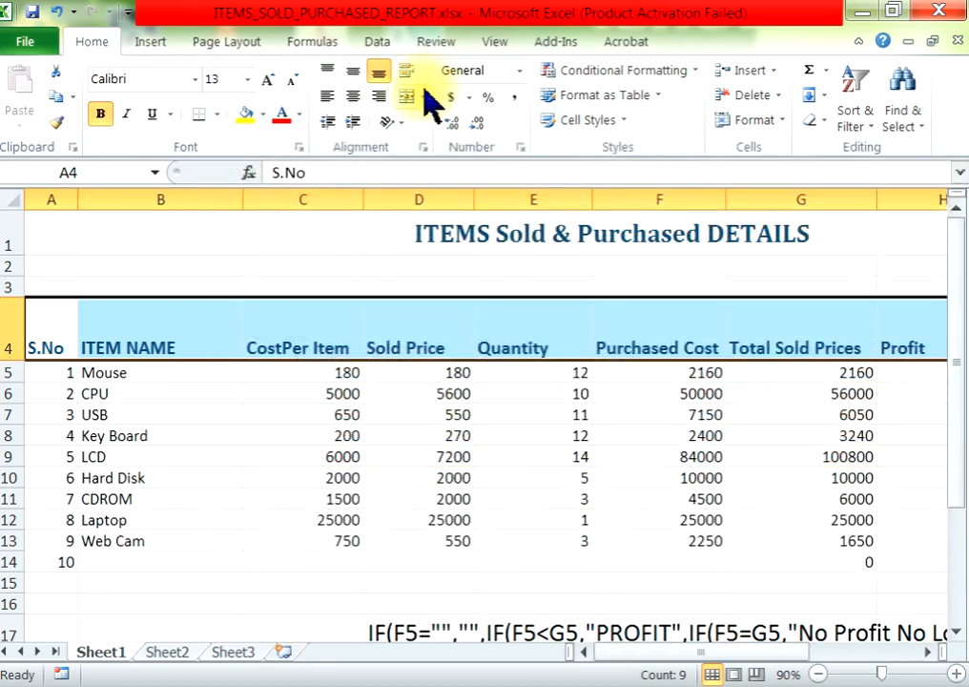
pyautogui.click(353, 97)
pyautogui.click(352, 72)
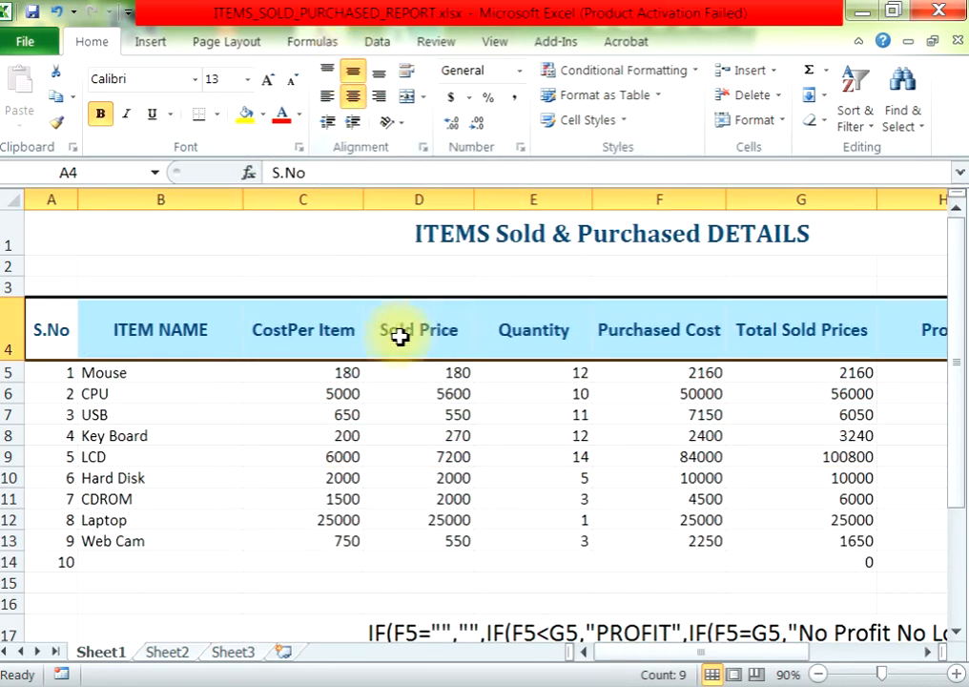
# Add all borders and a thick box border to A4:I14, plus a thick box border around the header row
pyautogui.moveTo(42, 317); pyautogui.dragTo(804, 561)
pyautogui.click(214, 114)
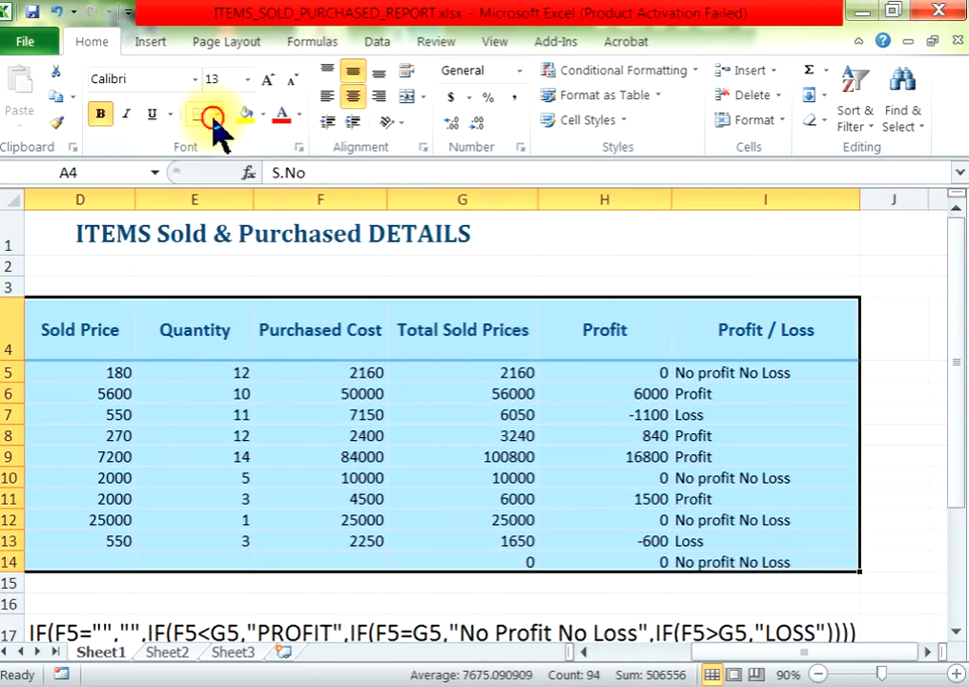
pyautogui.click(202, 298)
pyautogui.click(217, 114)
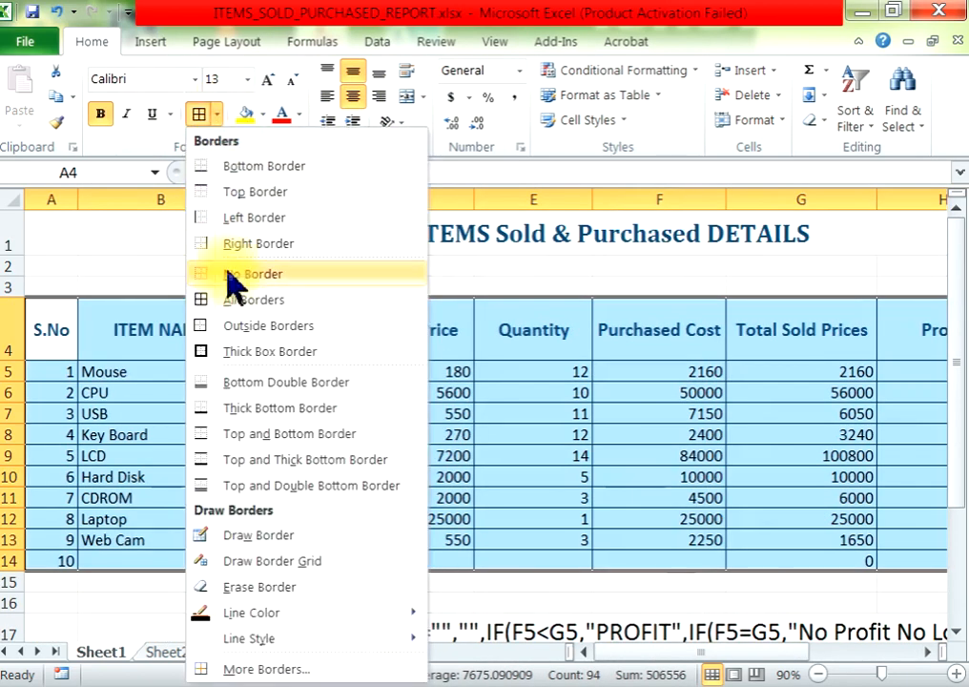
pyautogui.click(227, 351)
pyautogui.moveTo(47, 331); pyautogui.dragTo(760, 341)
pyautogui.click(202, 116)
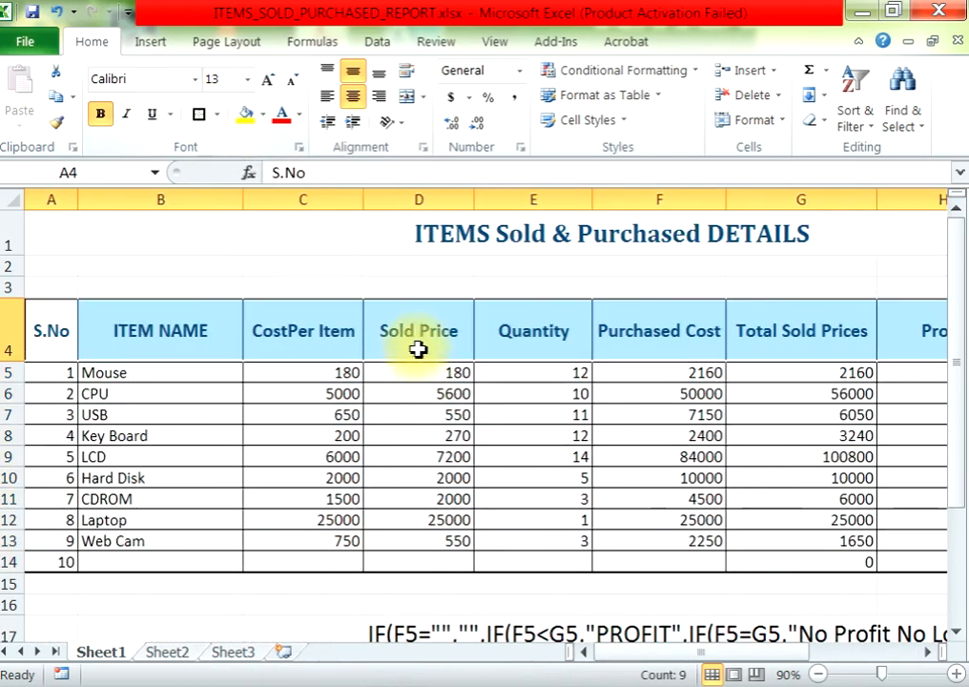
# Centre the data in C5:I14 horizontally
pyautogui.click(410, 379)
pyautogui.click(288, 374)
pyautogui.moveTo(322, 383); pyautogui.dragTo(838, 565)
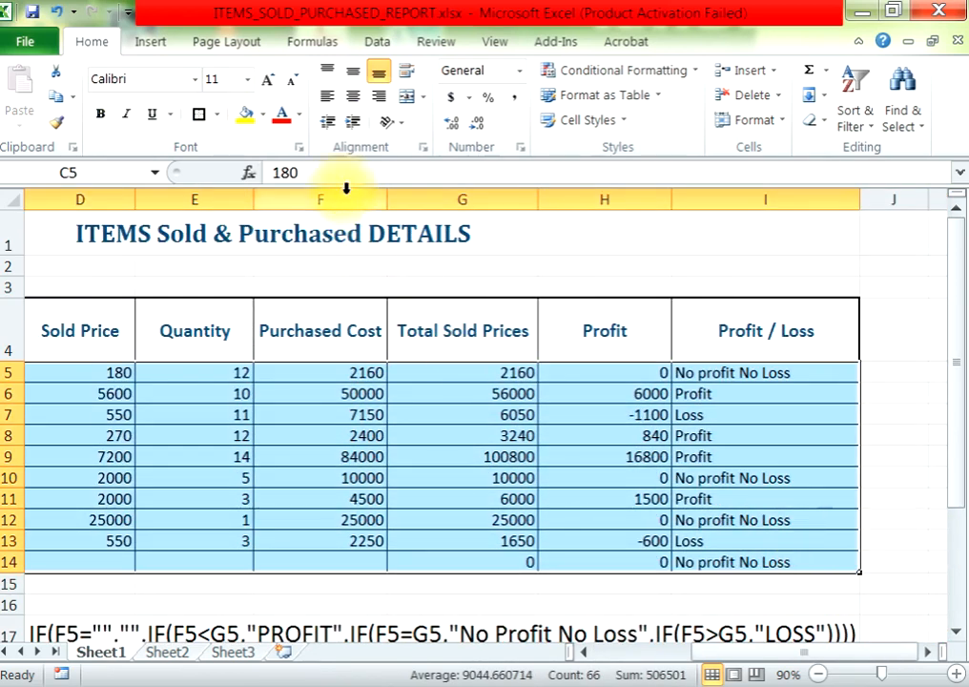
pyautogui.click(353, 97)
pyautogui.click(482, 519)
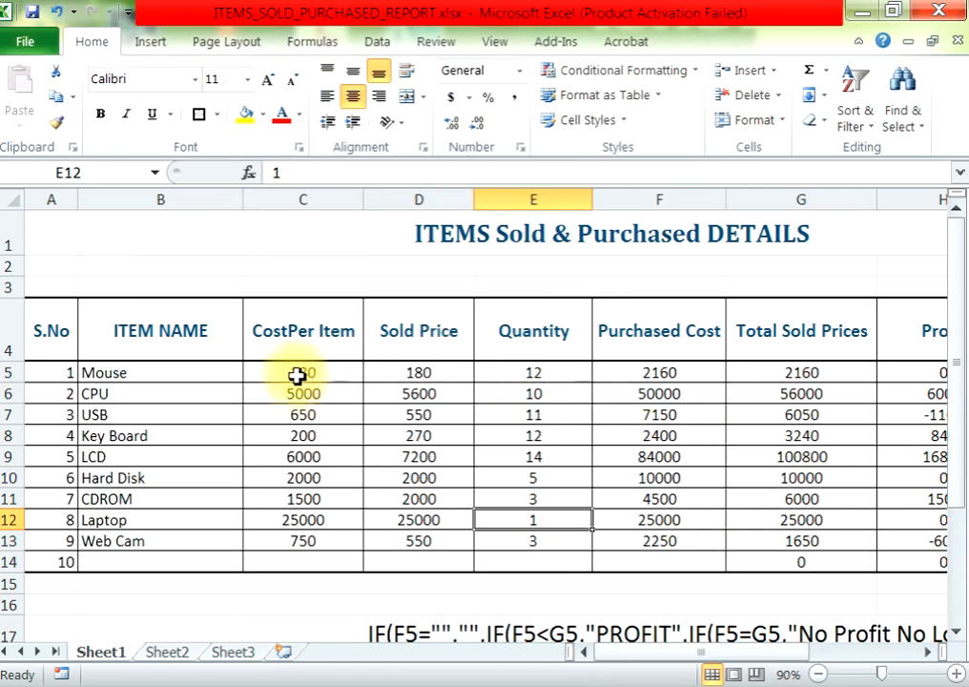
# Apply the comma number style to the price columns C5:D14 and the calculated amounts in F5:H14
pyautogui.moveTo(298, 376); pyautogui.dragTo(434, 563)
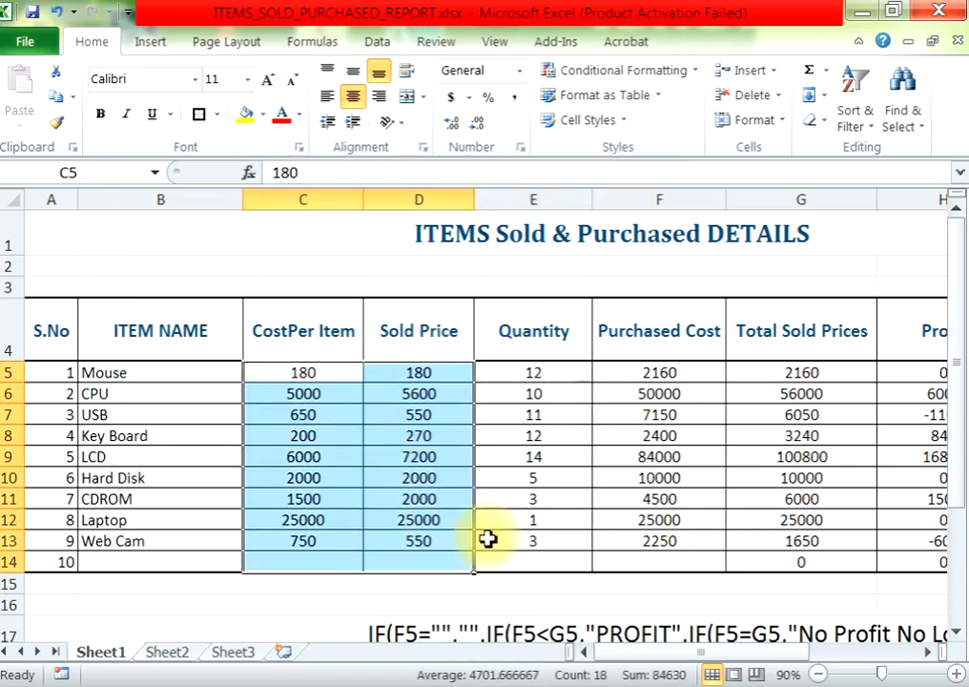
pyautogui.click(513, 98)
pyautogui.moveTo(634, 376); pyautogui.dragTo(621, 559)
pyautogui.click(514, 96)
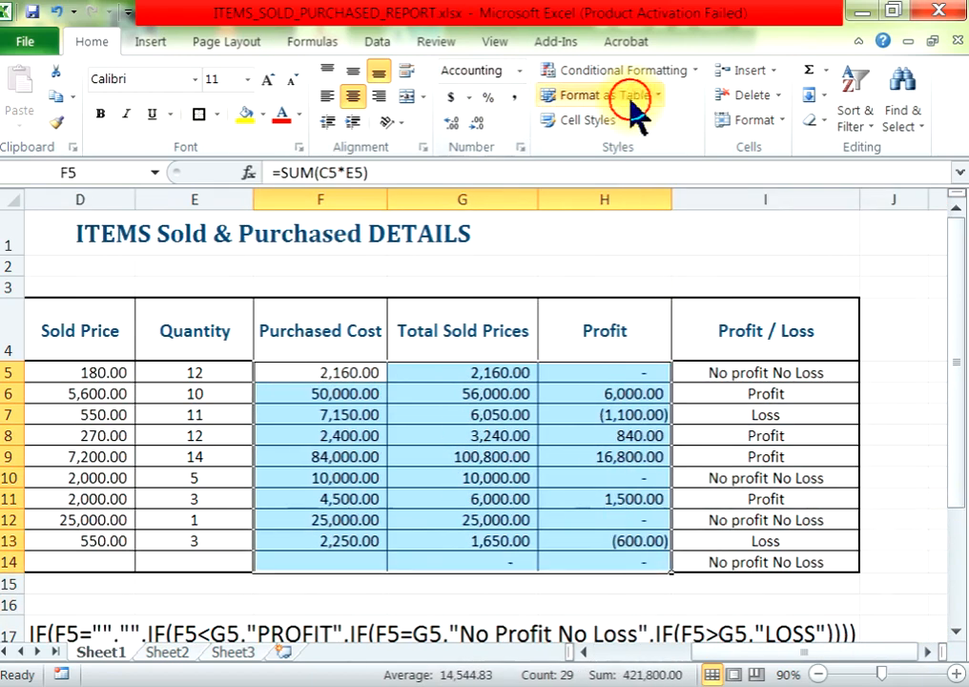
pyautogui.click(463, 435)
# Centre the serial numbers in A5:A14 horizontally and vertically
pyautogui.moveTo(758, 652); pyautogui.dragTo(701, 651)
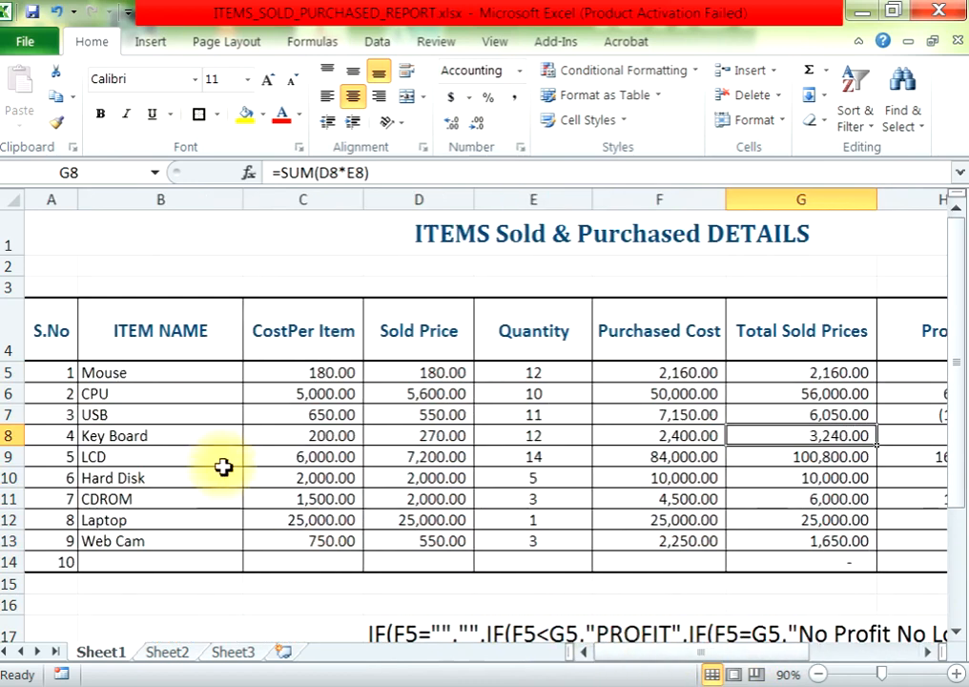
pyautogui.moveTo(114, 372); pyautogui.dragTo(141, 561)
pyautogui.moveTo(53, 372); pyautogui.dragTo(54, 563)
pyautogui.click(352, 96)
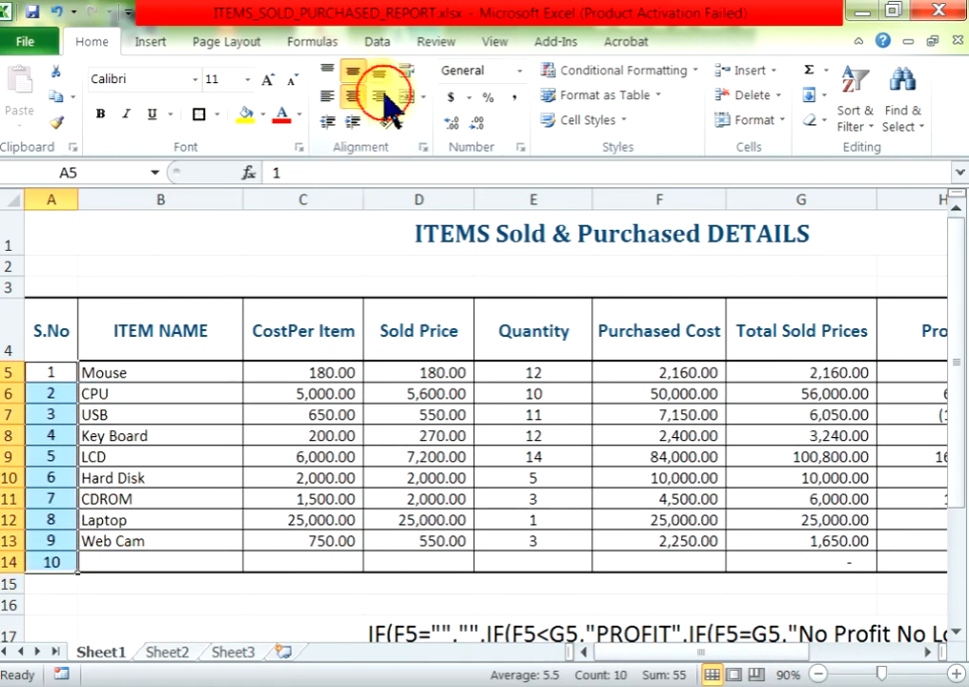
pyautogui.click(315, 414)
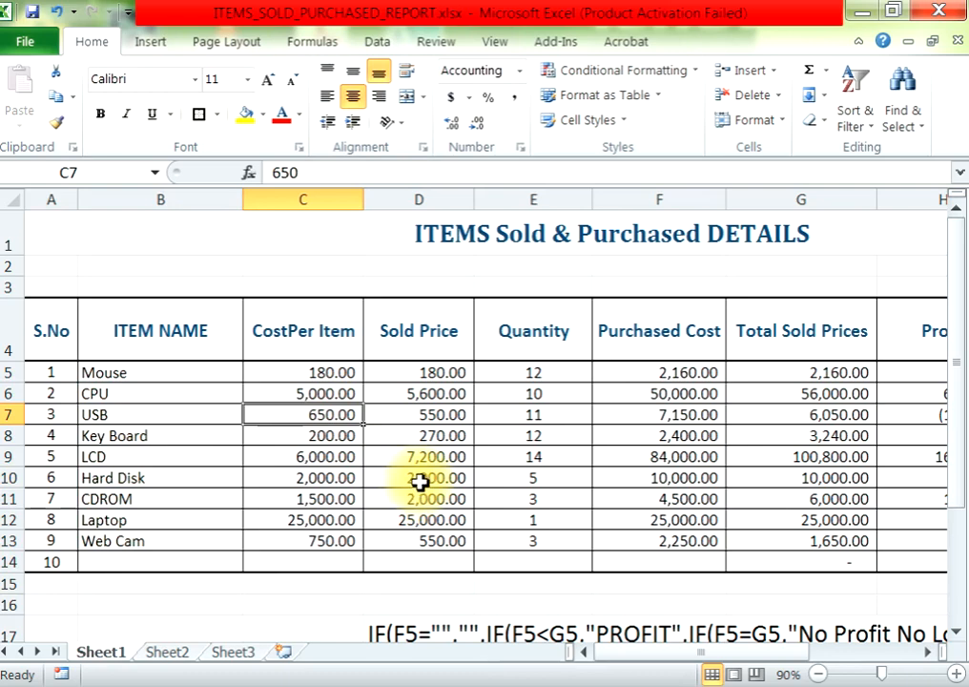
# Apply the Input cell style to the cost, sold price and quantity data in C5:E14
pyautogui.moveTo(642, 652); pyautogui.dragTo(610, 649)
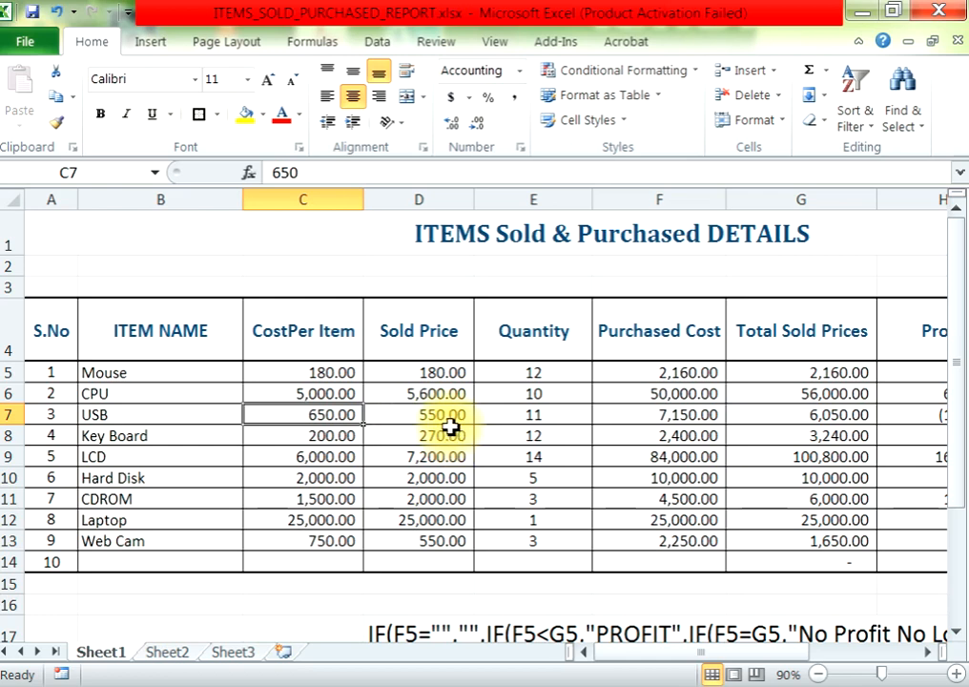
pyautogui.moveTo(261, 370); pyautogui.dragTo(553, 553)
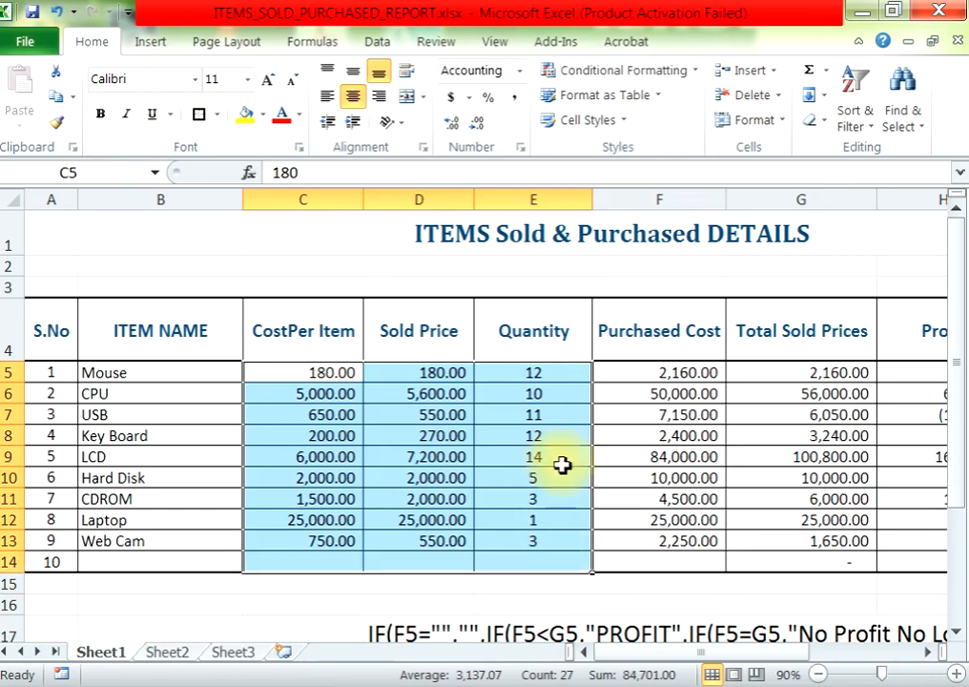
pyautogui.click(584, 120)
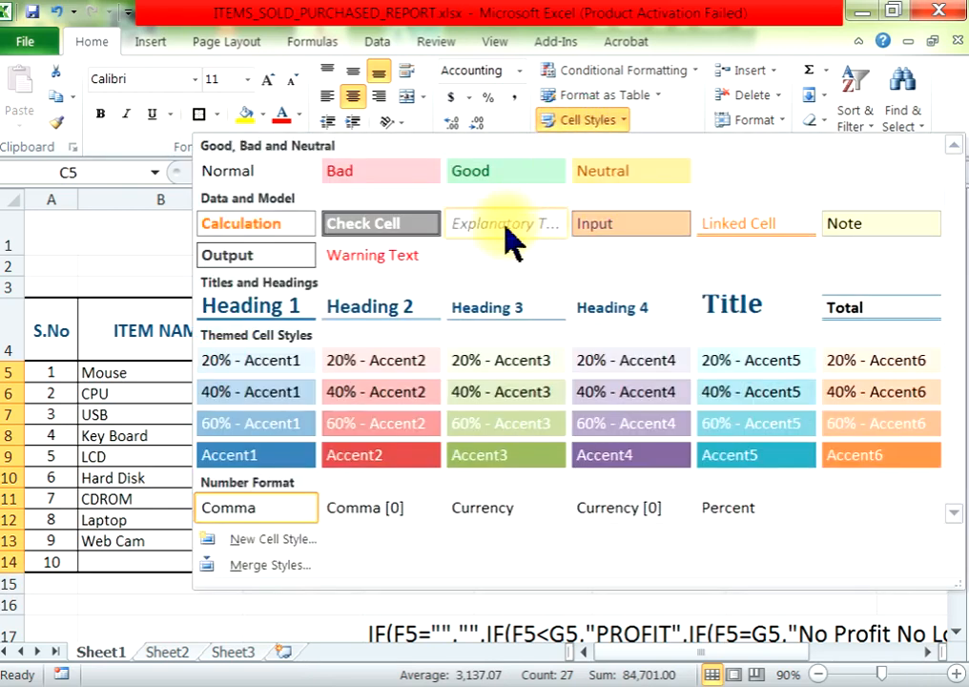
pyautogui.click(596, 225)
pyautogui.click(465, 479)
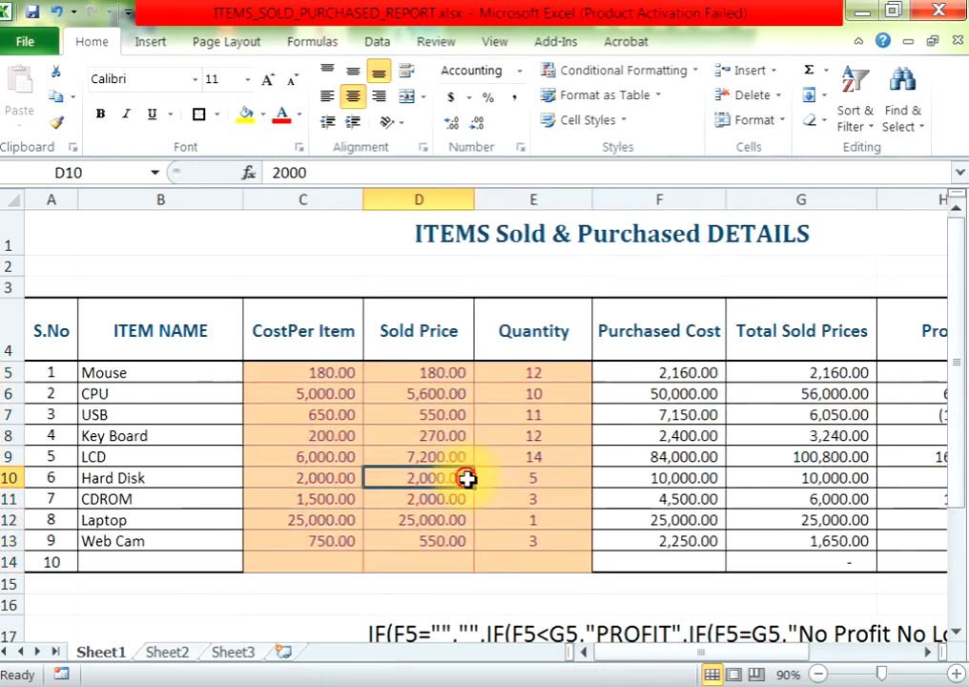
# Clear the contents of the calculated columns F5:I14, from Purchased Cost to Profit / Loss
pyautogui.moveTo(694, 654); pyautogui.dragTo(763, 657)
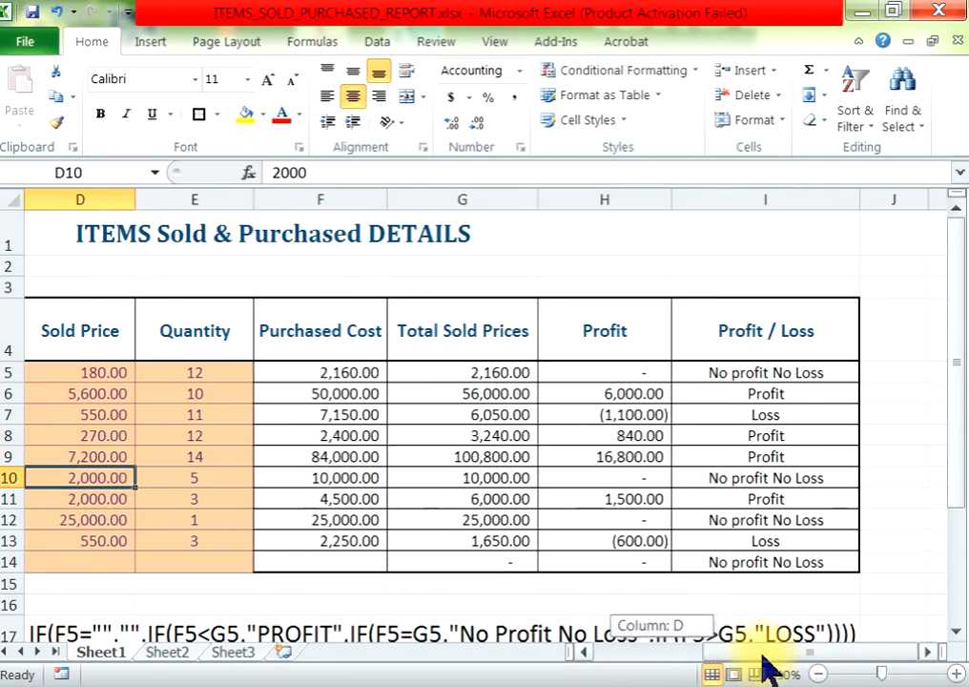
pyautogui.moveTo(320, 371); pyautogui.dragTo(641, 598)
pyautogui.moveTo(744, 374); pyautogui.dragTo(368, 566)
pyautogui.click(383, 540)
pyautogui.moveTo(355, 388); pyautogui.dragTo(758, 563)
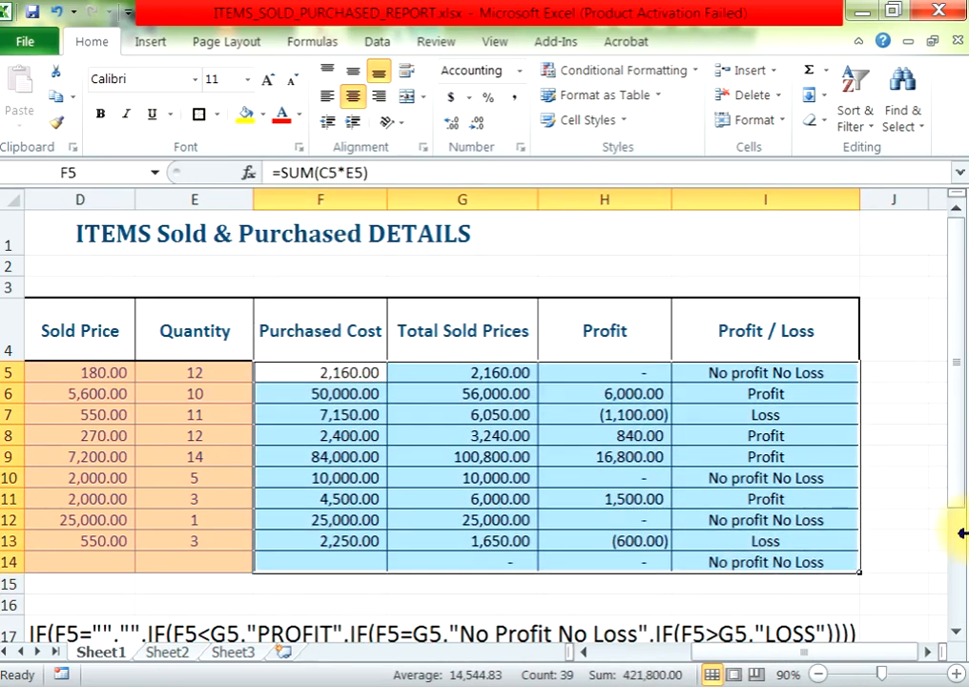
pyautogui.press('Delete')
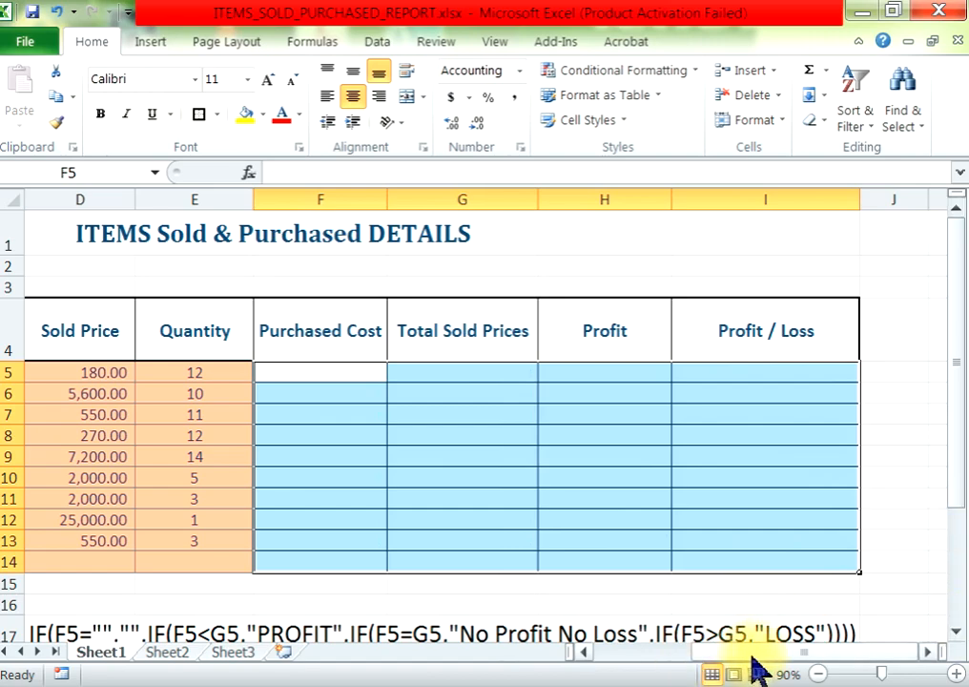
pyautogui.moveTo(724, 652); pyautogui.dragTo(584, 652)
pyautogui.click(429, 537)
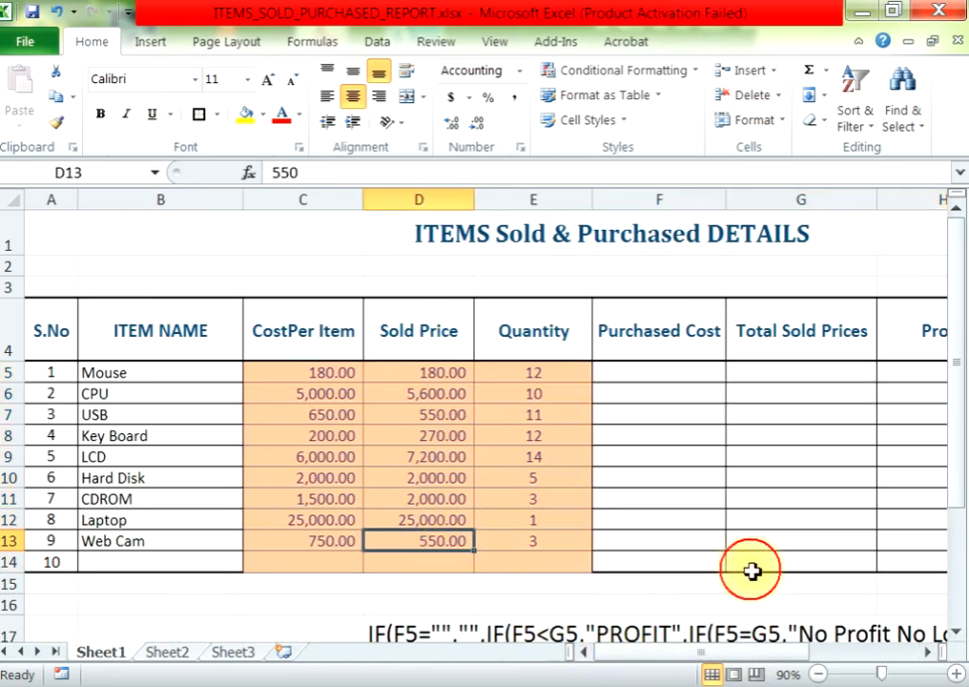
# Enlarge the sheet to 120% and examine the item name, cost, sold price and quantity entries in row 5
pyautogui.click(955, 673)
pyautogui.click(956, 673)
pyautogui.click(956, 673)
pyautogui.moveTo(800, 656); pyautogui.dragTo(504, 617)
pyautogui.click(169, 316)
pyautogui.click(381, 316)
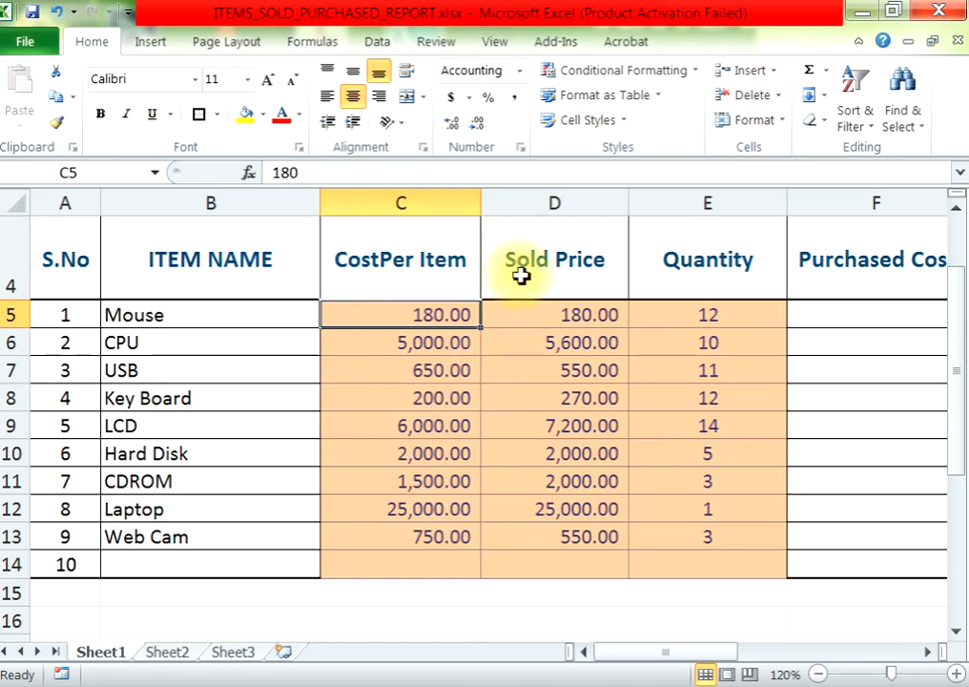
pyautogui.click(593, 315)
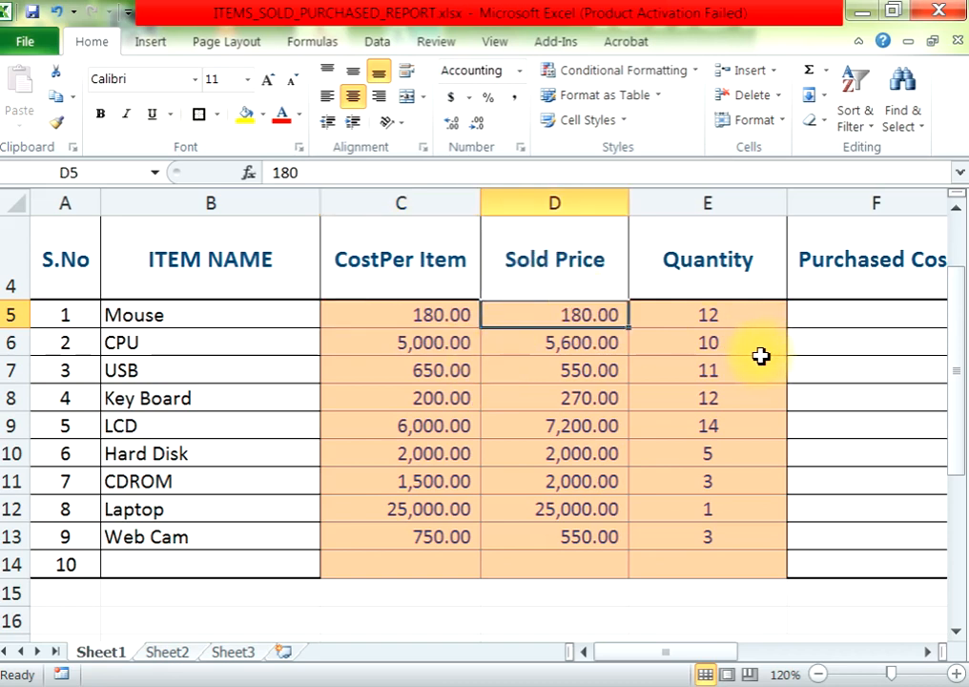
pyautogui.click(397, 306)
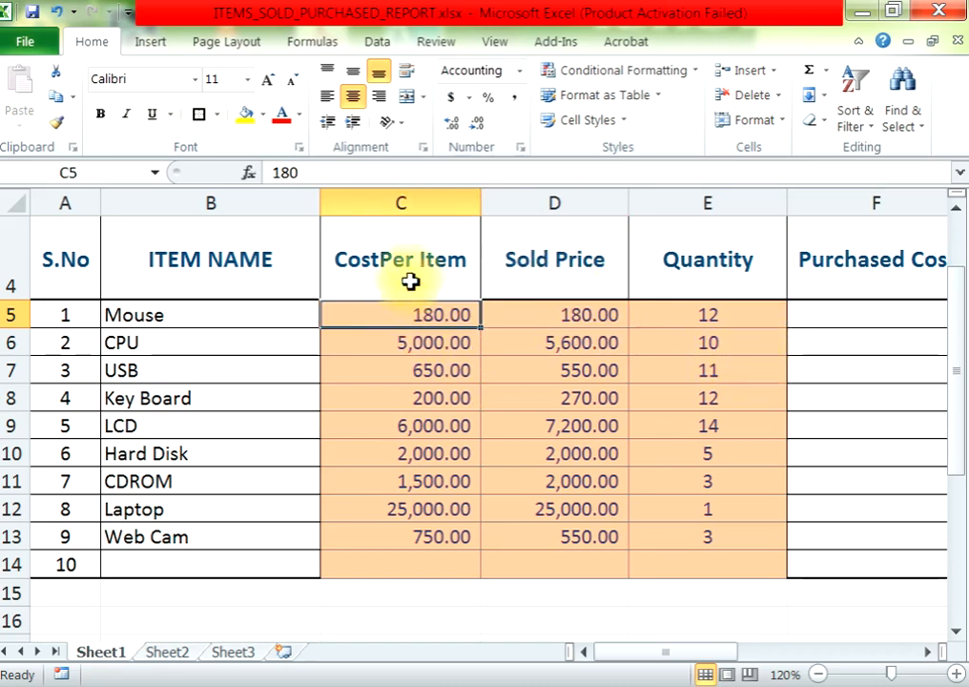
pyautogui.click(599, 316)
pyautogui.click(696, 306)
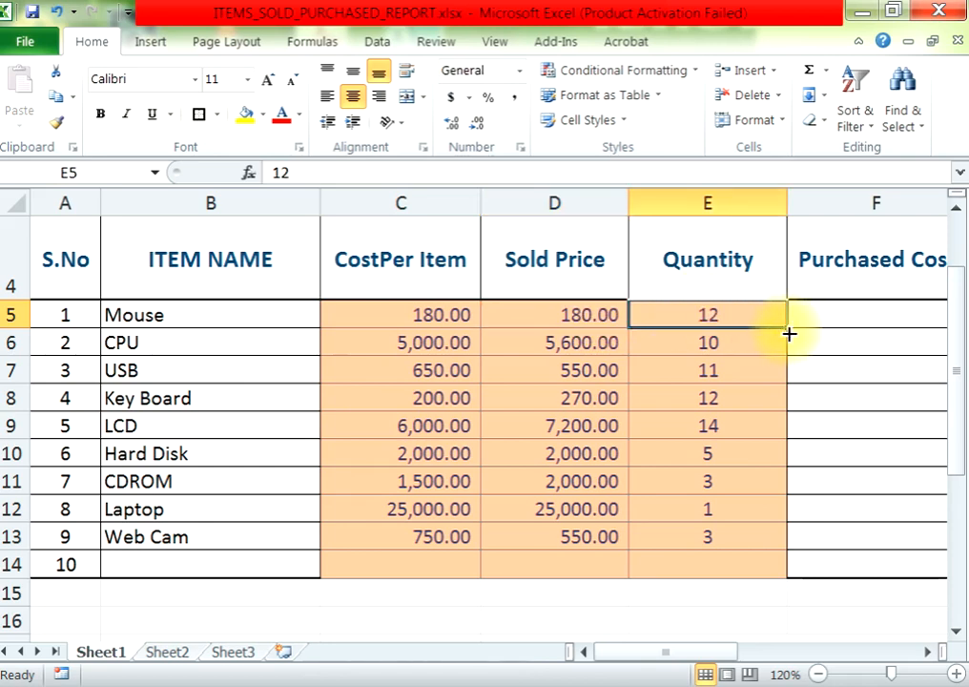
# Calculate the first item's purchased cost in F5 with the formula =SUM(C5*E5)
pyautogui.click(928, 651)
pyautogui.click(927, 652)
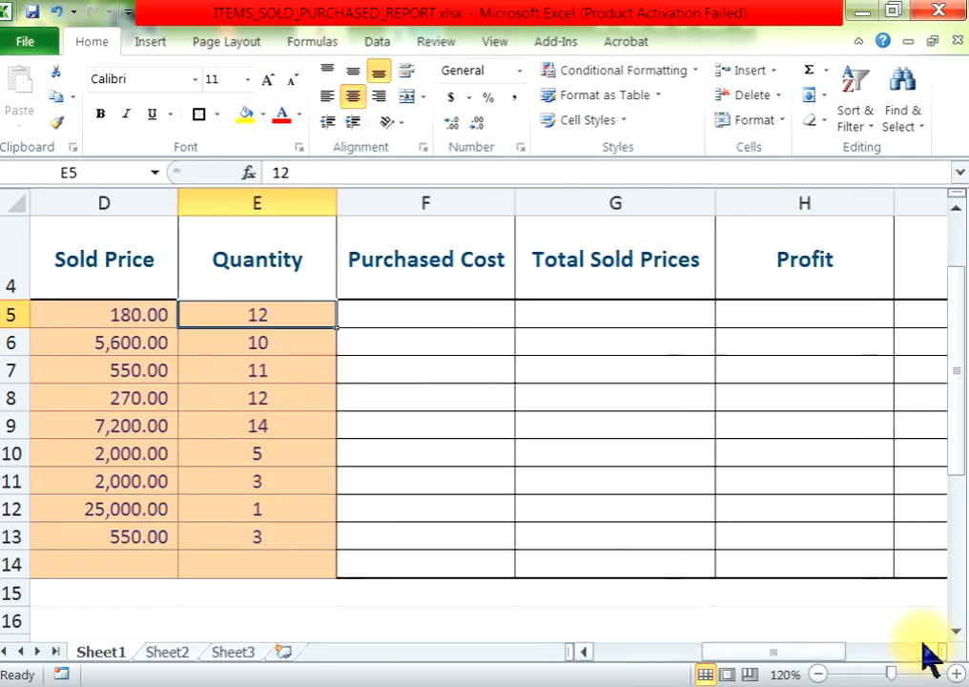
pyautogui.click(581, 652)
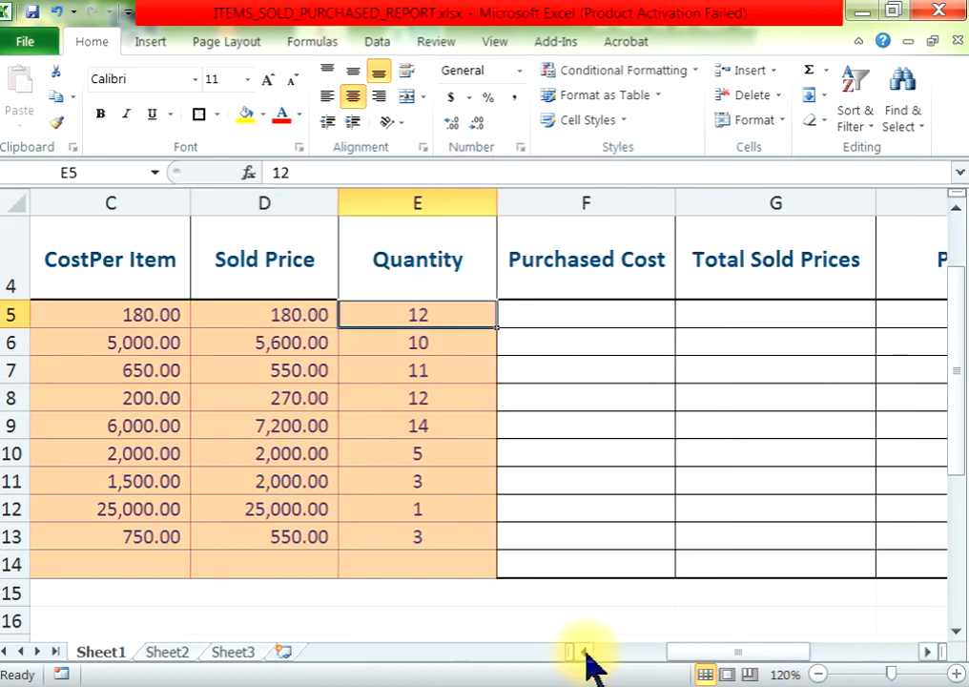
pyautogui.click(578, 317)
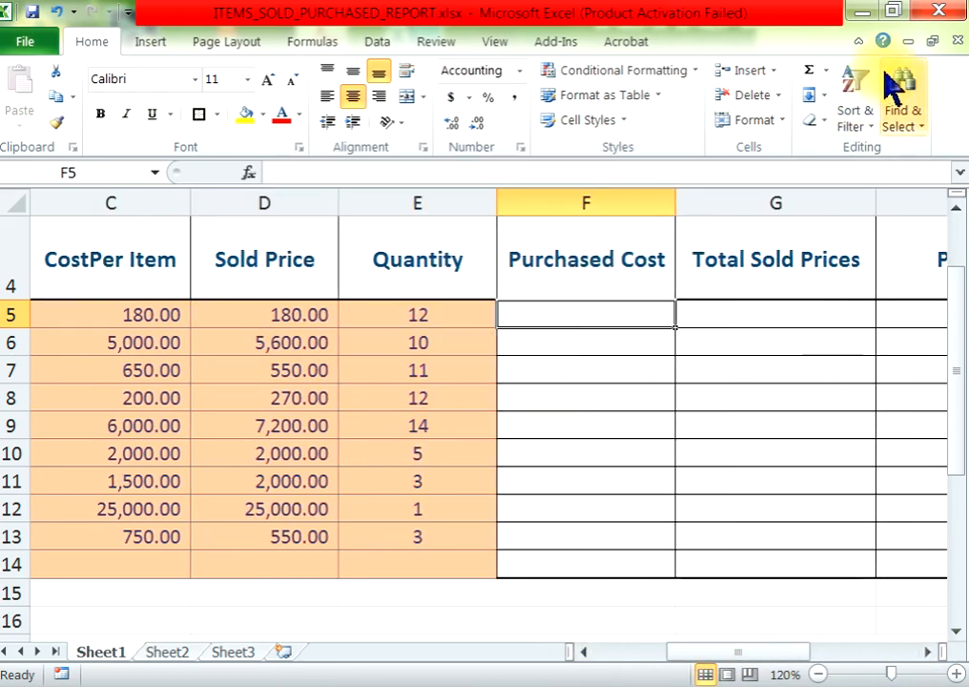
pyautogui.click(813, 75)
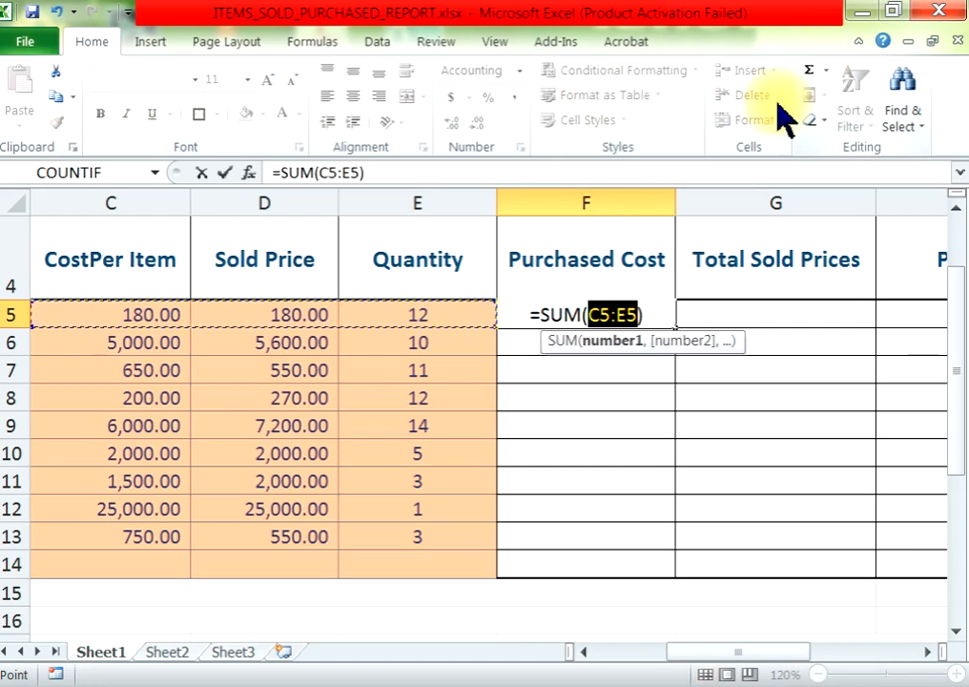
pyautogui.click(132, 315)
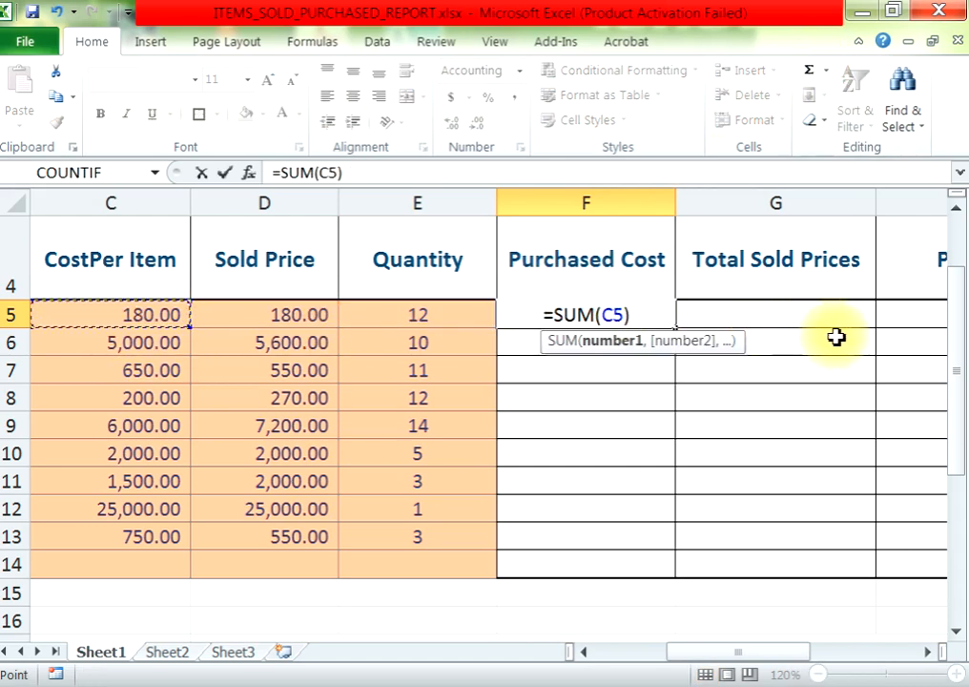
pyautogui.write('*')
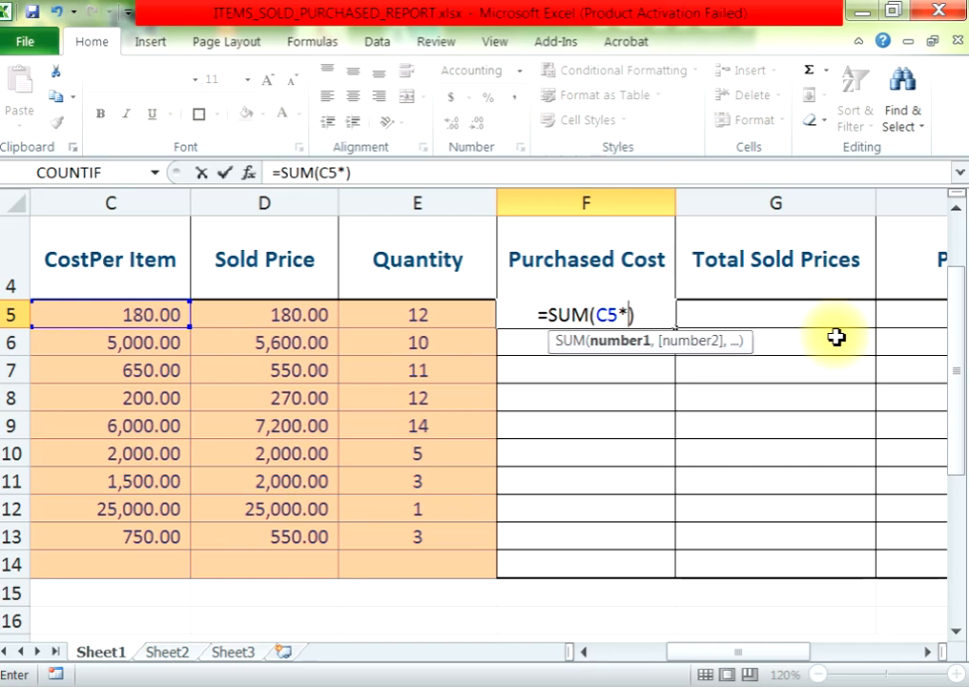
pyautogui.click(486, 317)
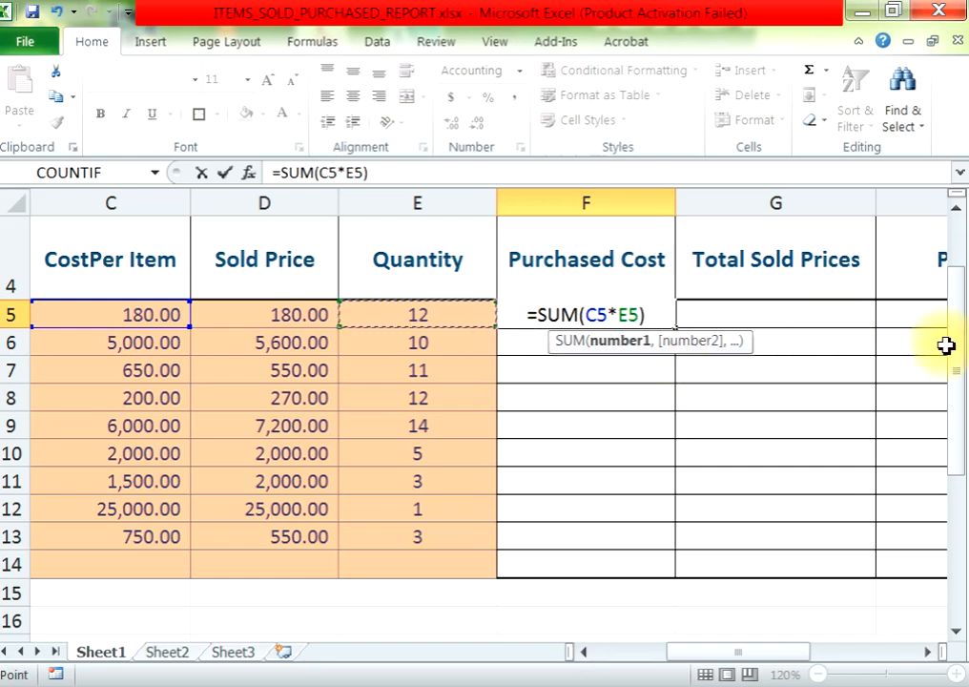
pyautogui.press('Return')
pyautogui.click(660, 314)
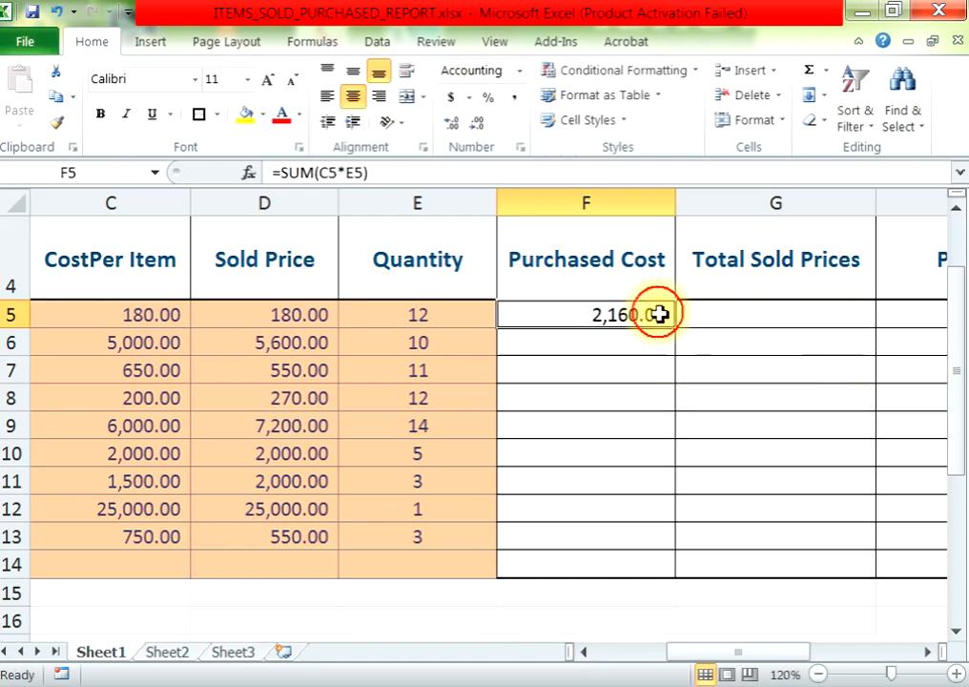
# Calculate the first item's total sold price in G5 with the formula =SUM(D5*E5)
pyautogui.click(804, 316)
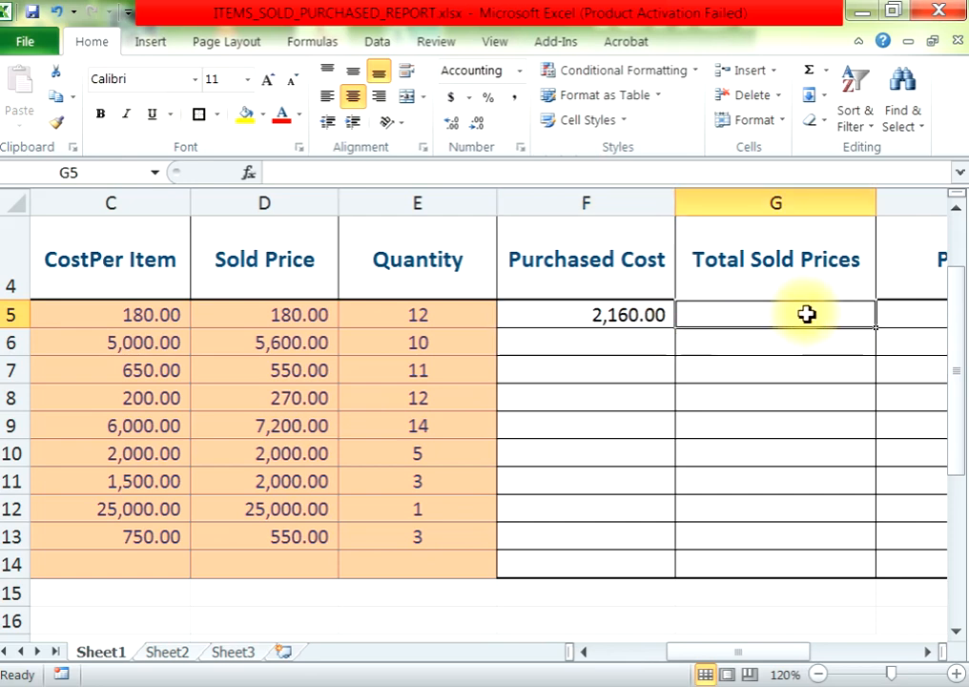
pyautogui.click(809, 69)
pyautogui.click(301, 316)
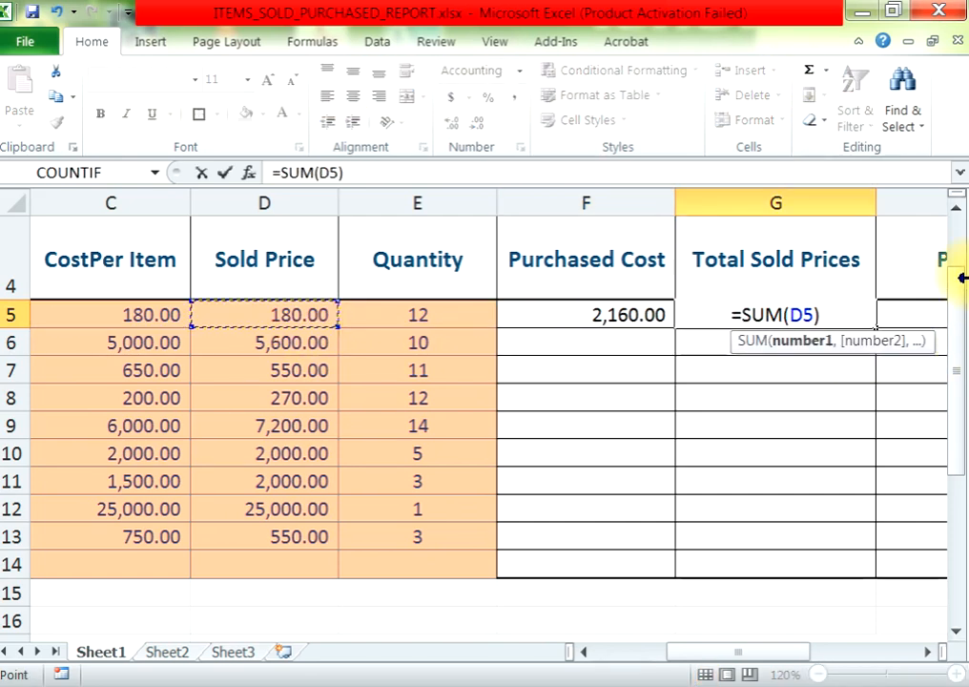
pyautogui.write('*')
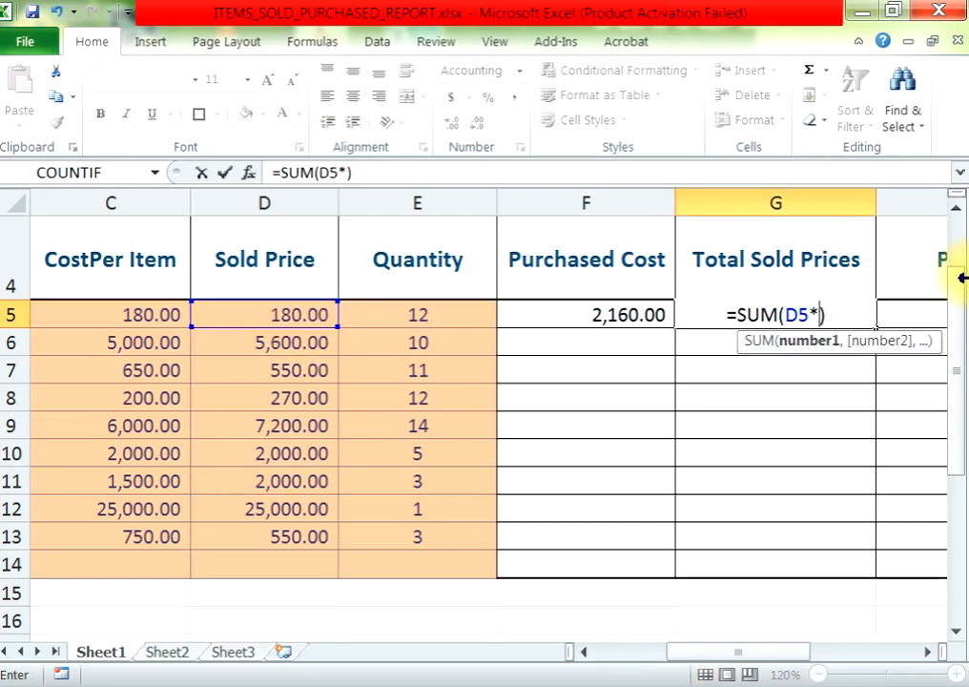
pyautogui.click(411, 321)
pyautogui.press('Return')
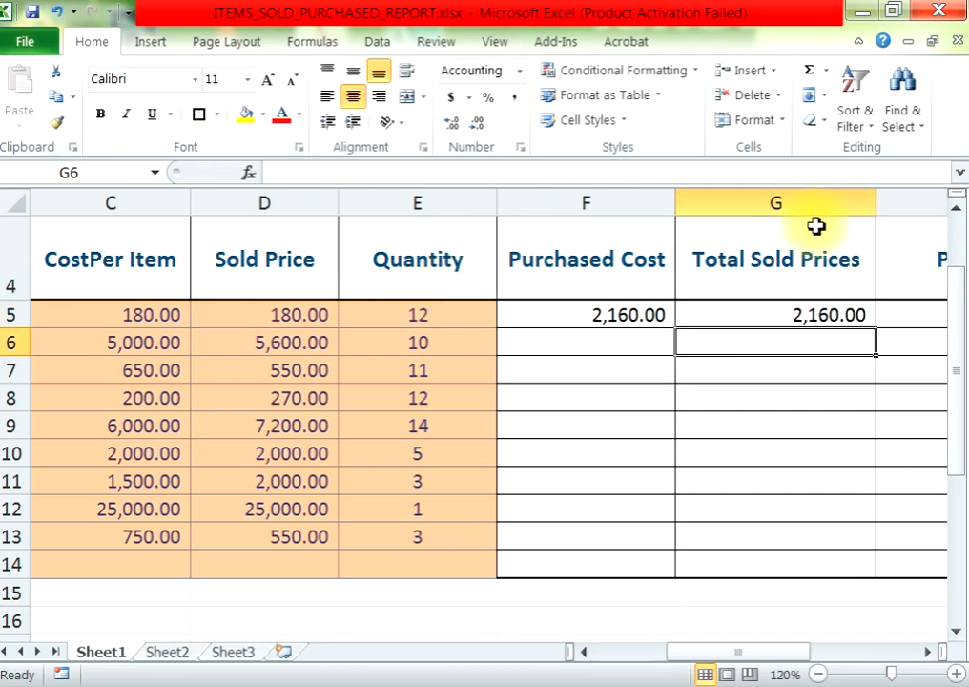
# Fill the purchased cost and total sold price formulas from F5 and G5 down to row 14
pyautogui.click(608, 314)
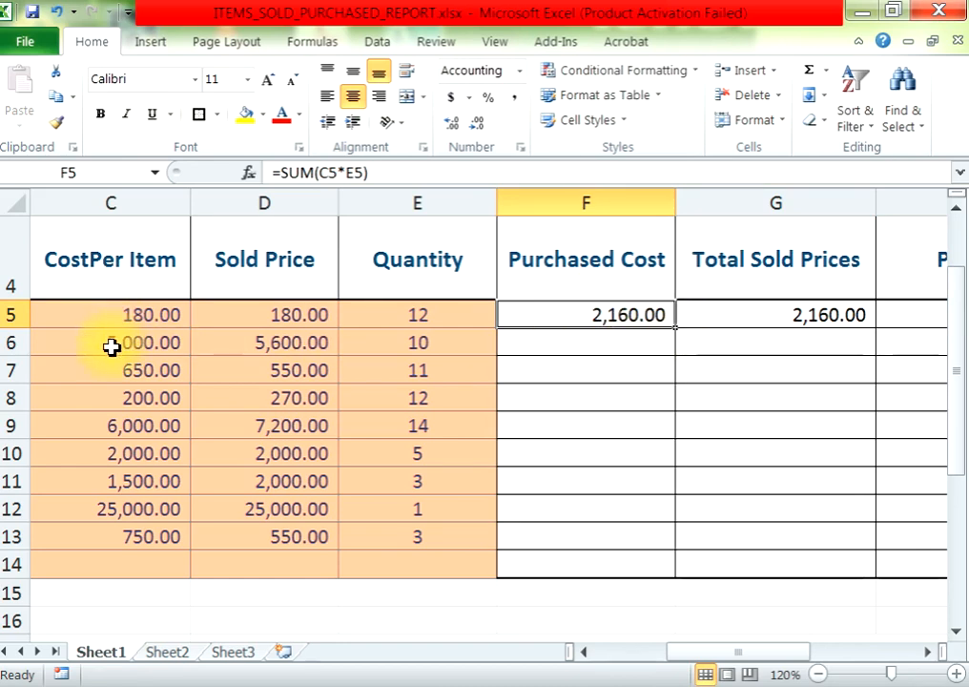
pyautogui.doubleClick(675, 328)
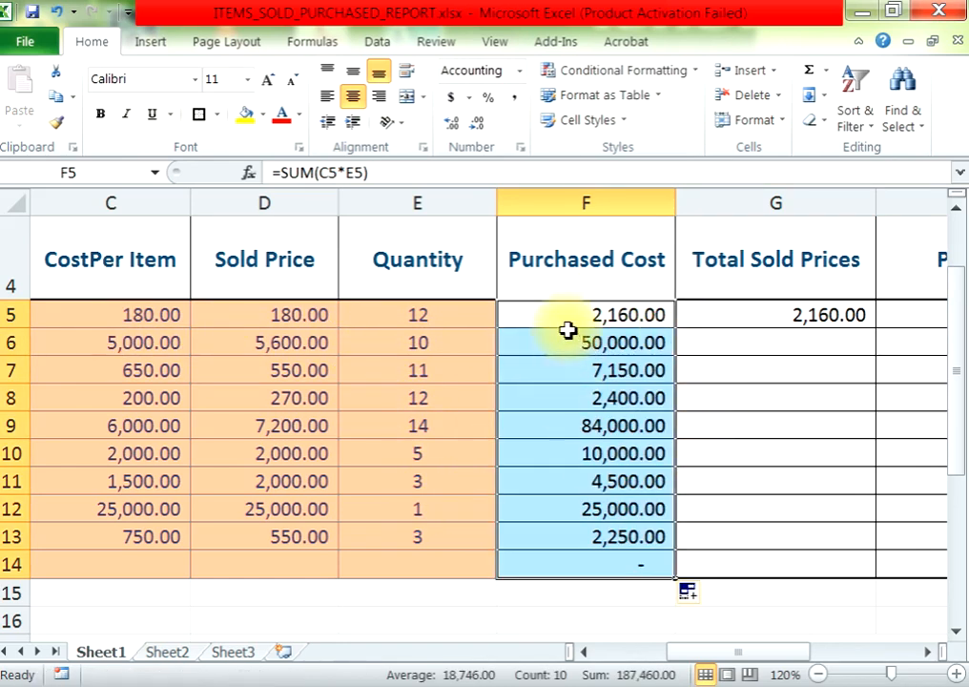
pyautogui.click(821, 316)
pyautogui.doubleClick(876, 328)
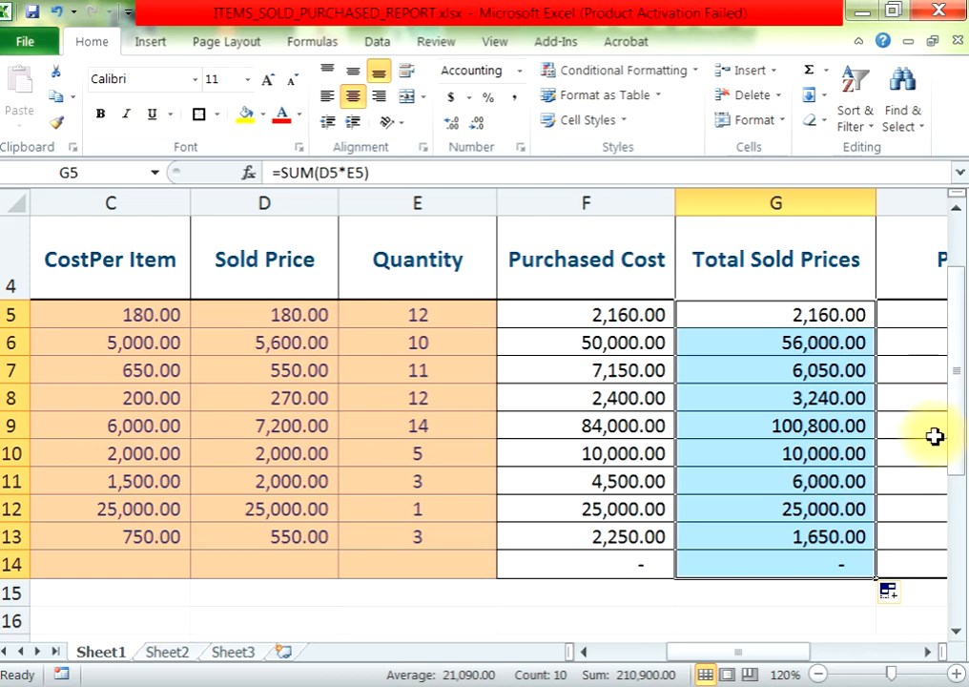
# Calculate the profit in H5 with the formula =SUM(G5-F5) and fill it down to H14
pyautogui.click(927, 651)
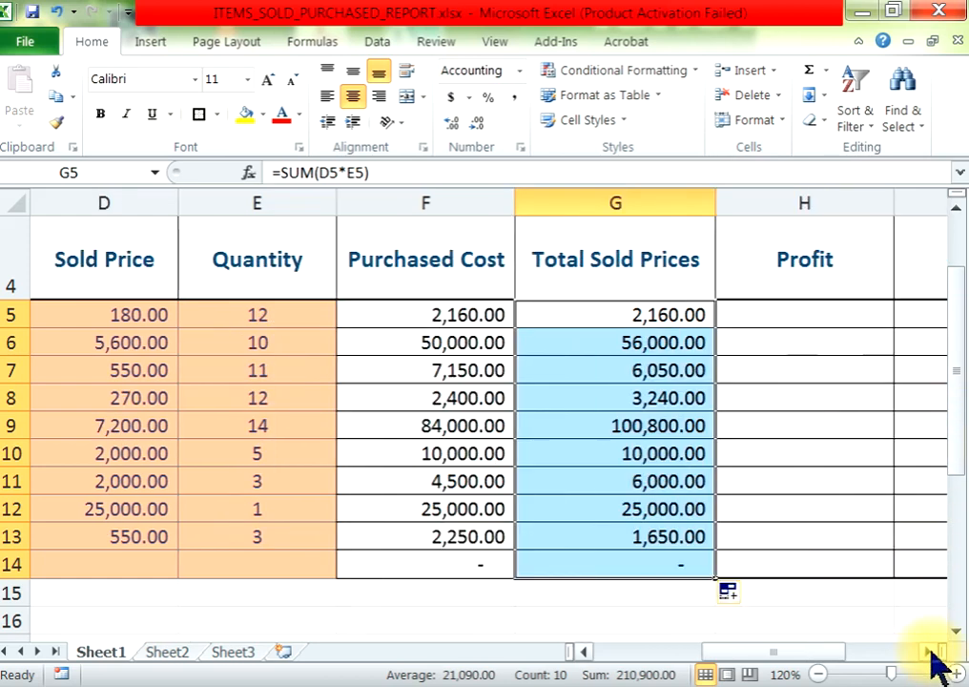
pyautogui.click(804, 321)
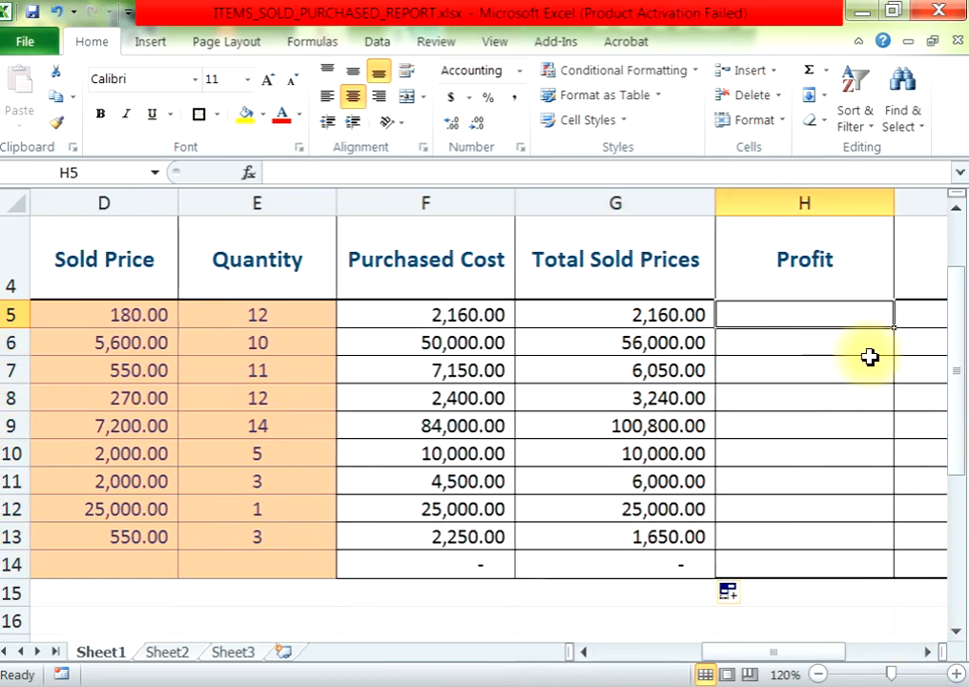
pyautogui.click(809, 70)
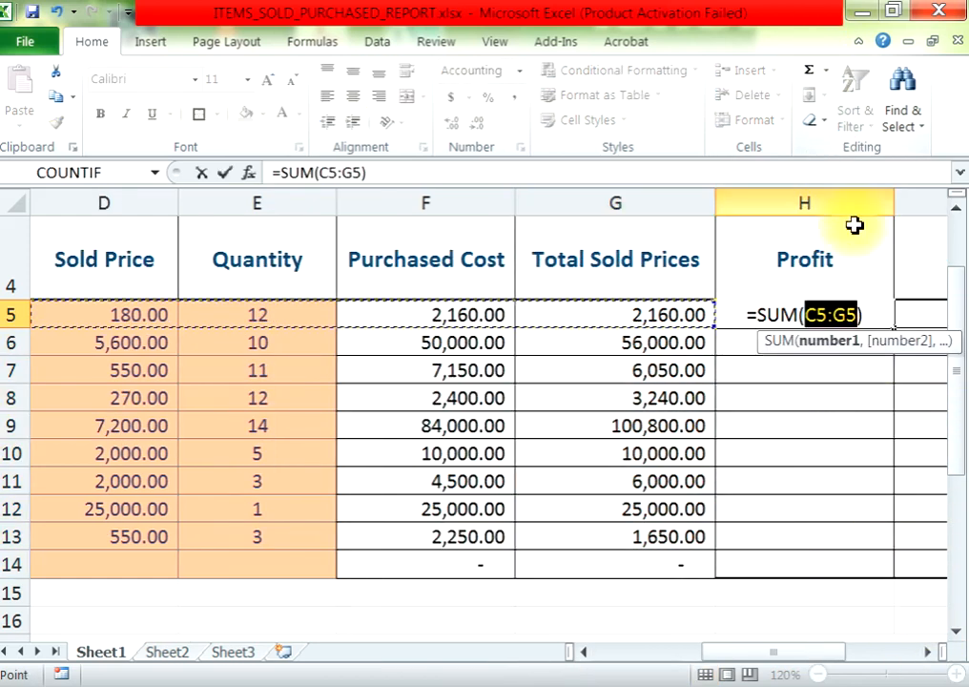
pyautogui.click(623, 314)
pyautogui.write('-')
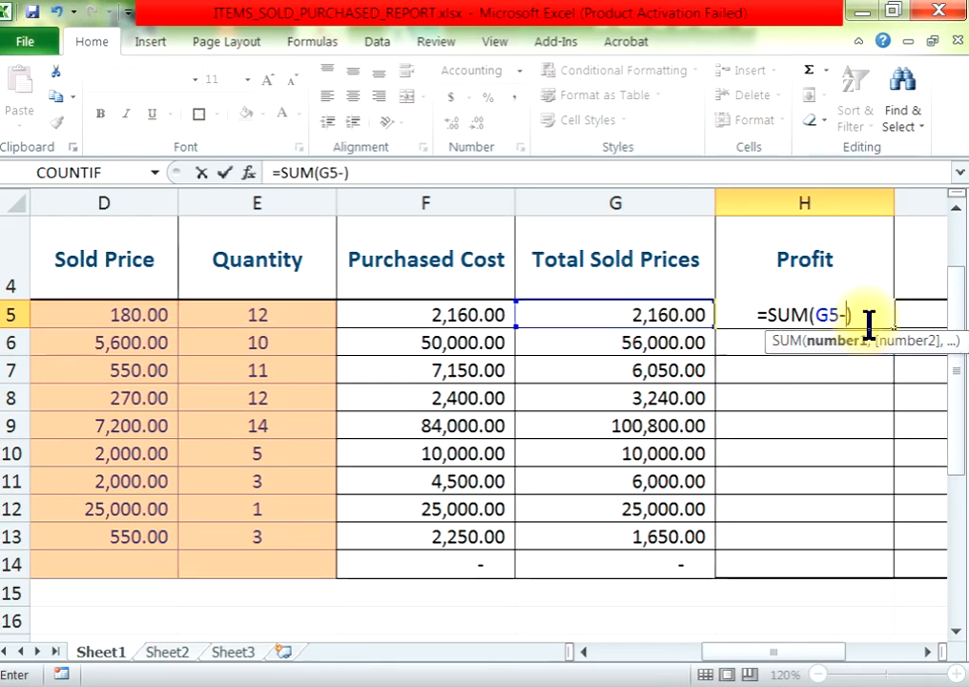
pyautogui.click(403, 322)
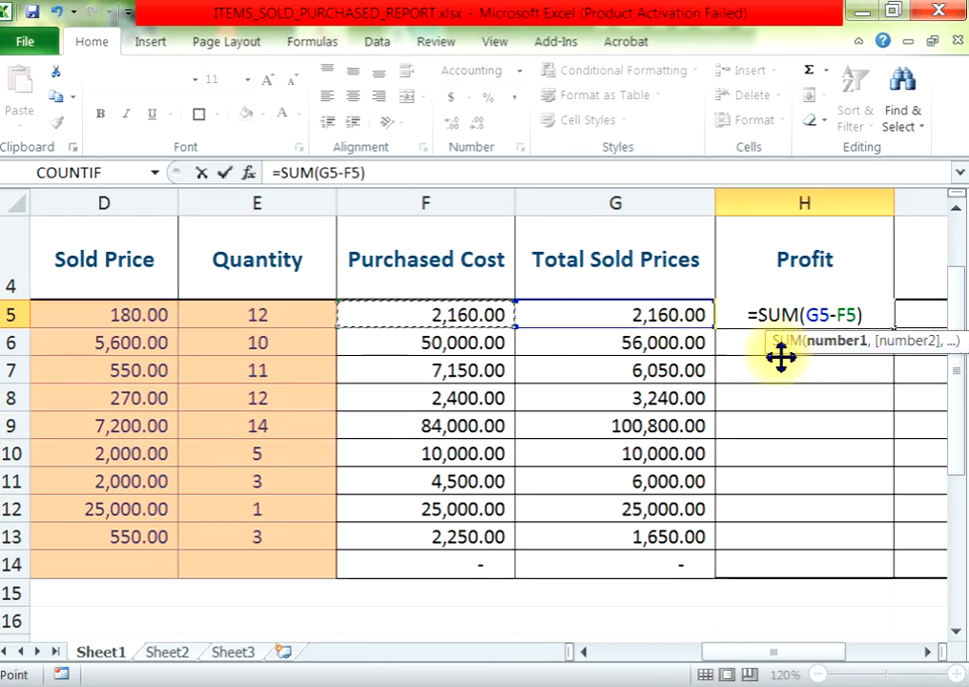
pyautogui.press('Return')
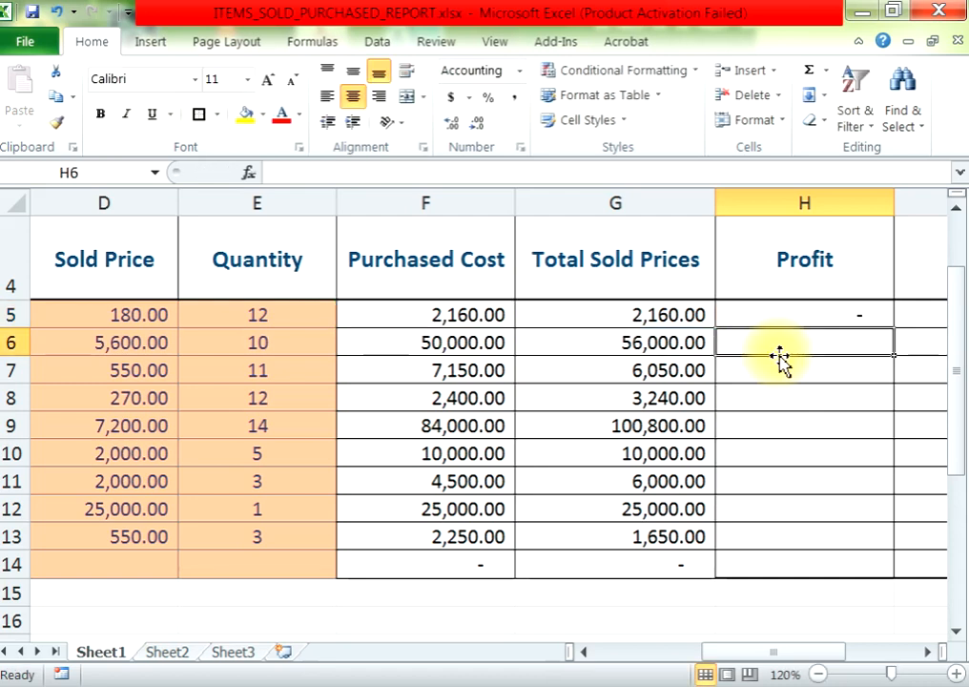
pyautogui.click(835, 318)
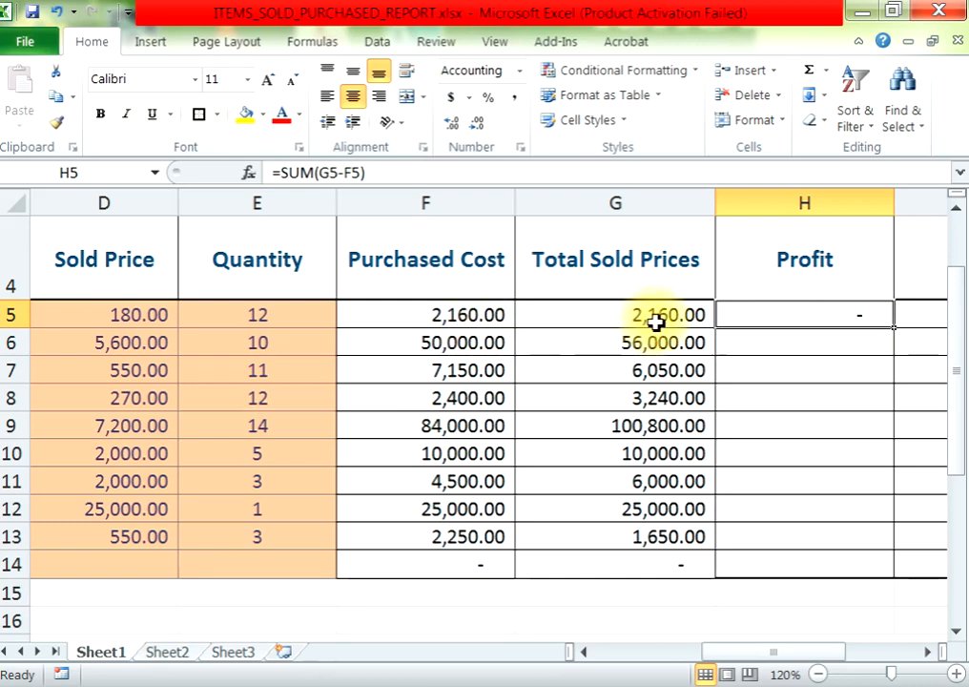
pyautogui.doubleClick(895, 327)
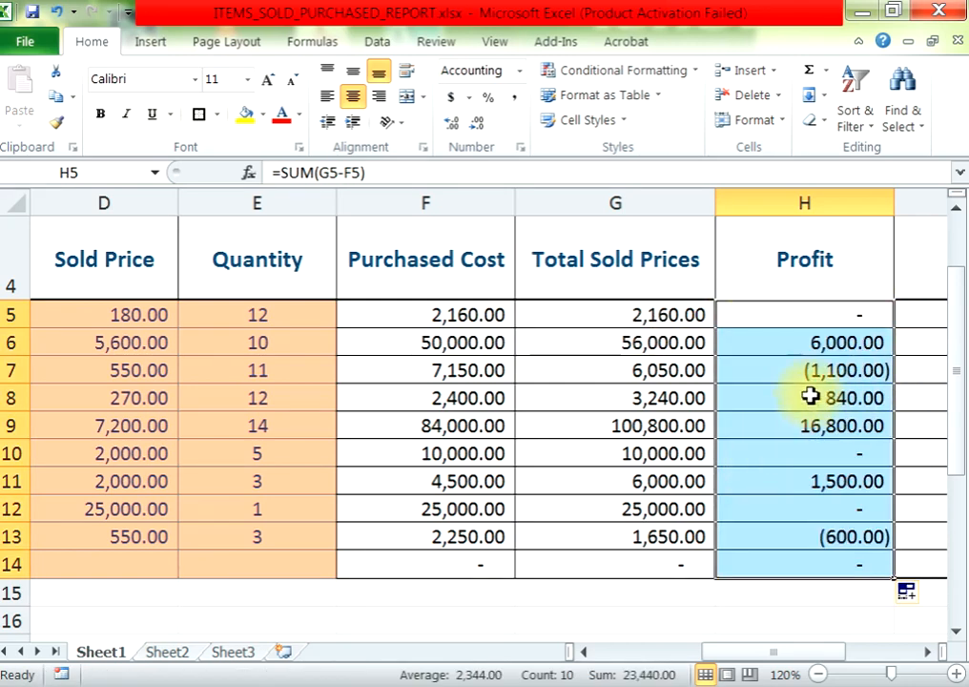
# Check the profit formulas in H5 to H7 against row 7's purchased cost and total sold price
pyautogui.click(864, 315)
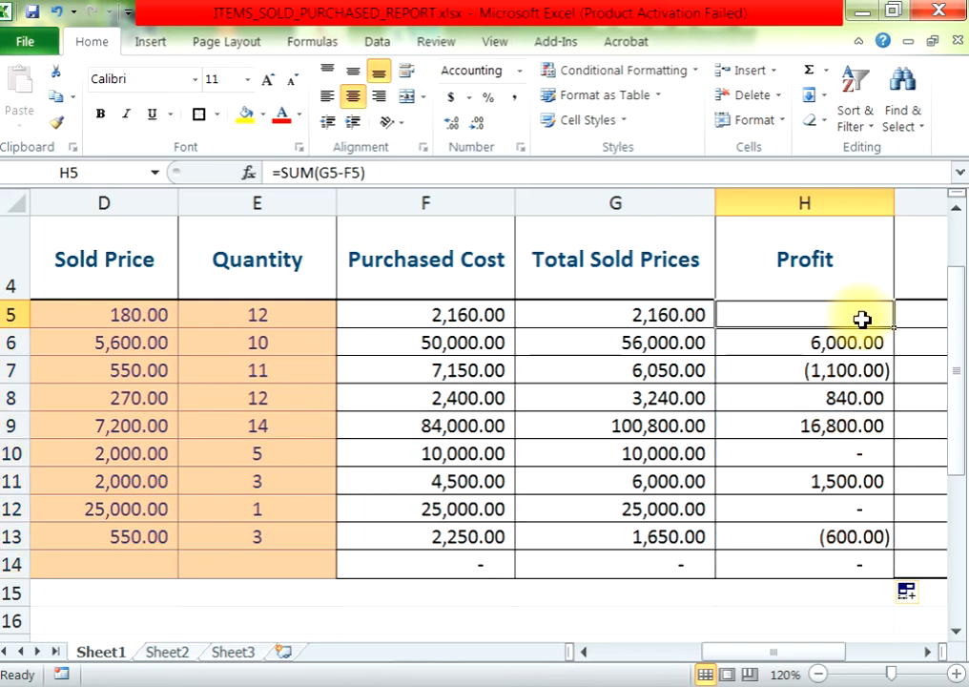
pyautogui.click(861, 351)
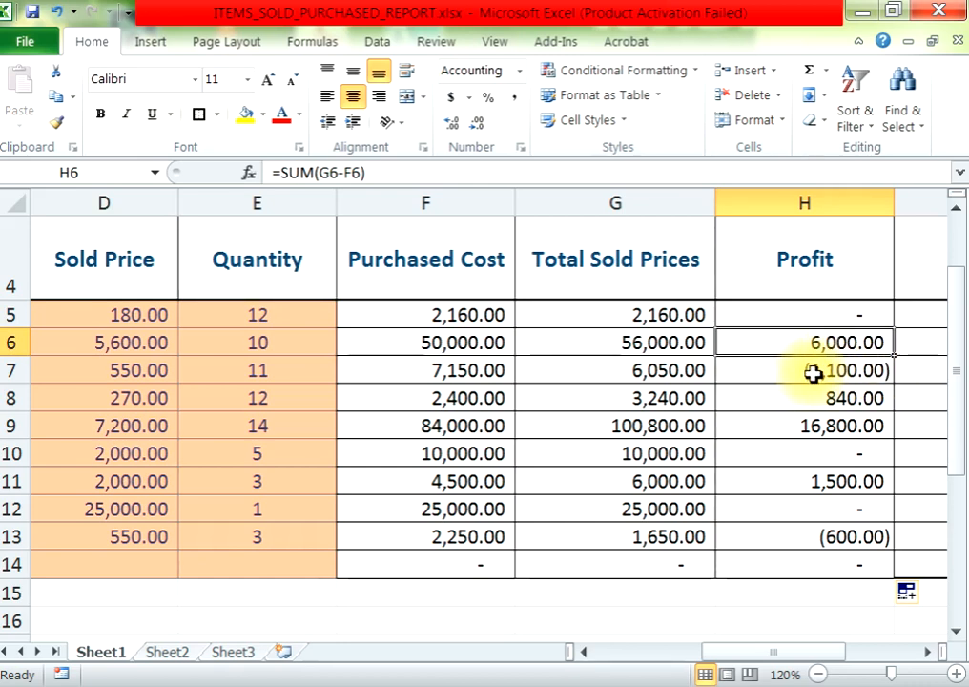
pyautogui.click(816, 378)
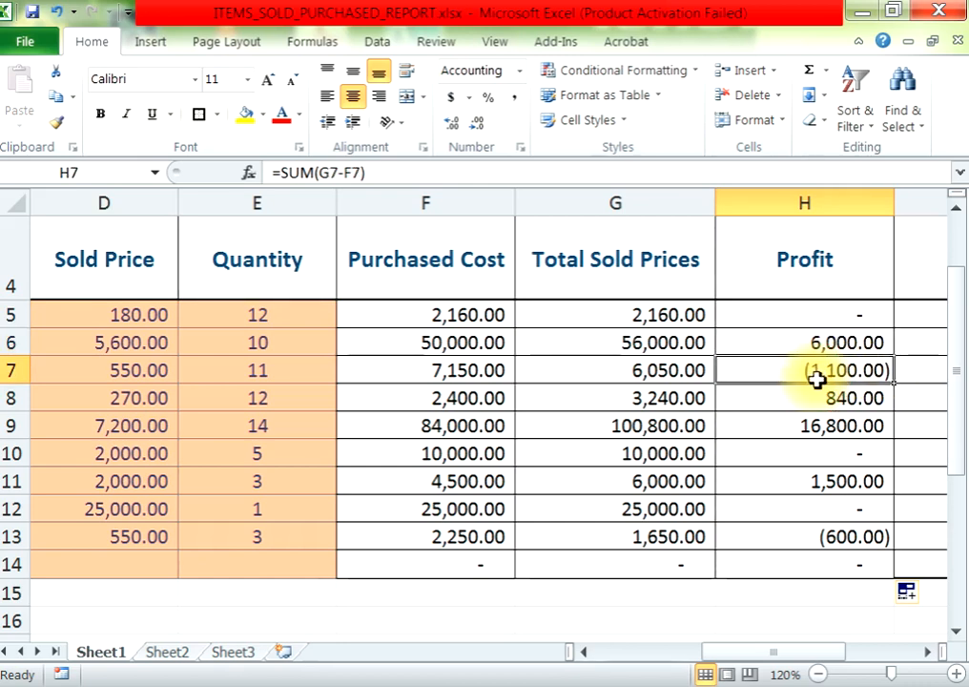
pyautogui.click(412, 376)
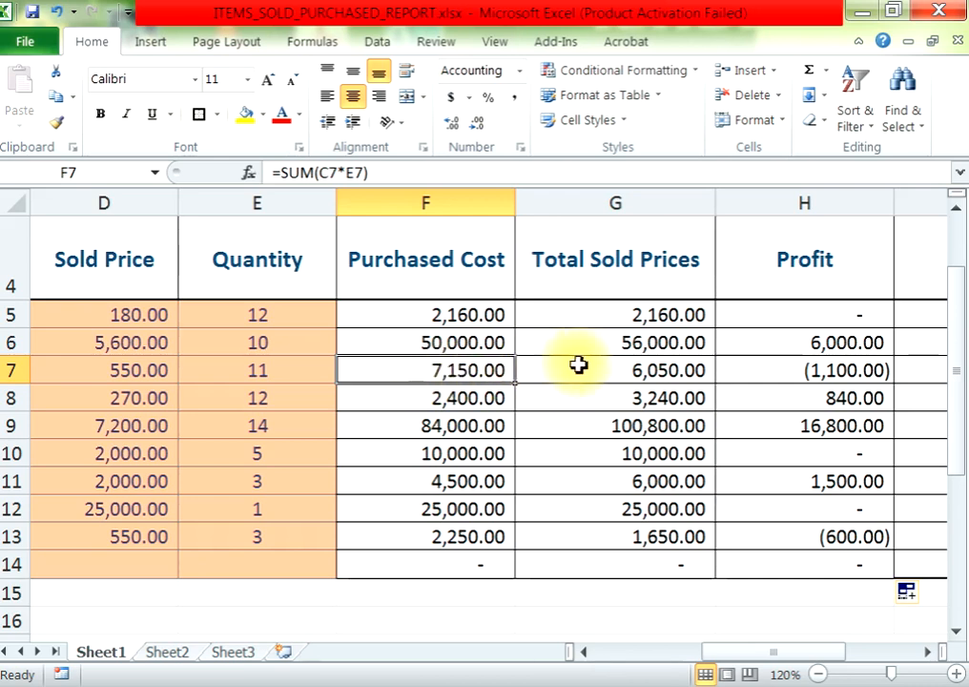
pyautogui.click(609, 368)
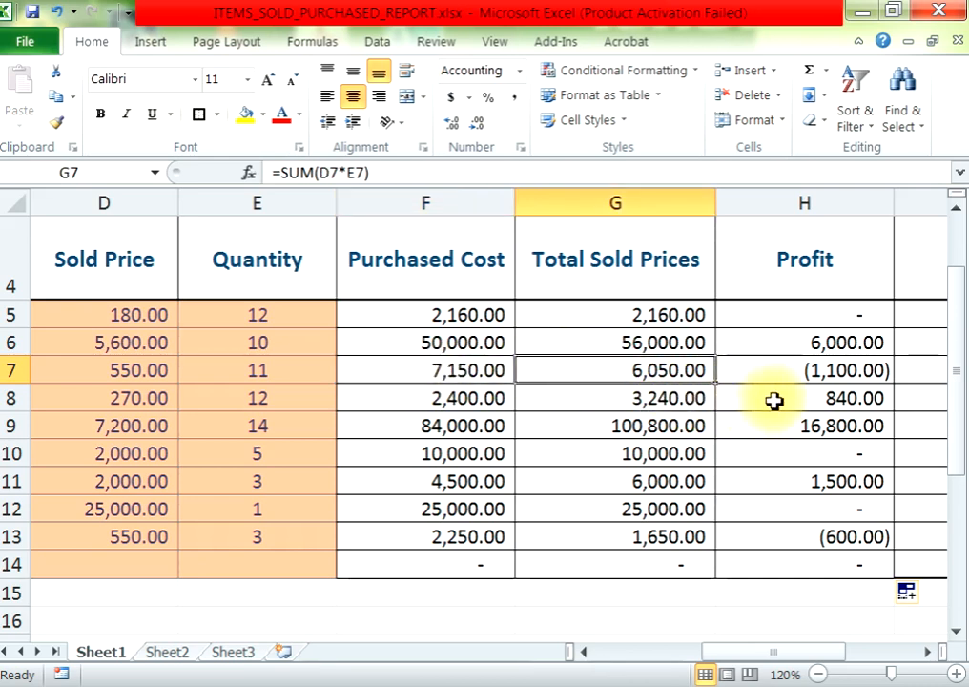
pyautogui.click(813, 376)
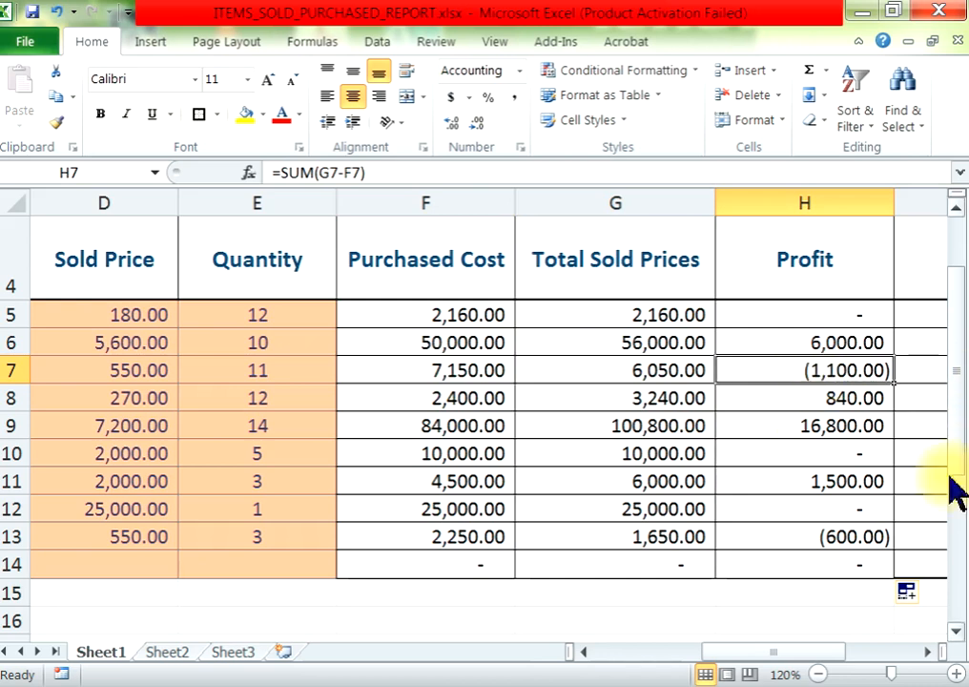
# Examine the empty Profit / Loss cells I5 to I14 and compare row 5's purchased cost, total sold price and profit
pyautogui.click(929, 652)
pyautogui.click(929, 652)
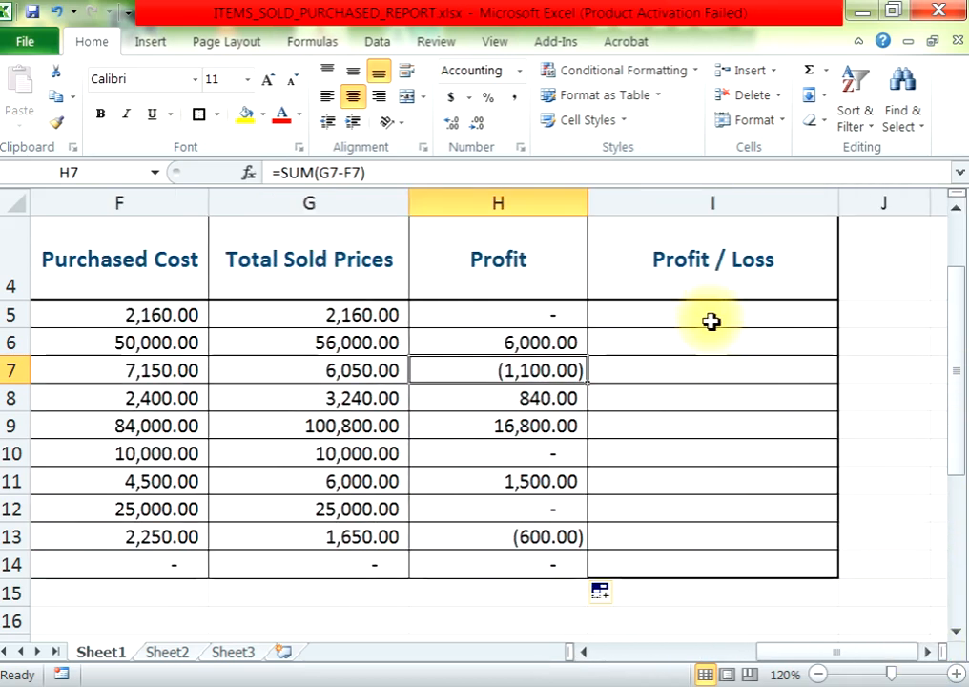
pyautogui.moveTo(710, 321); pyautogui.dragTo(713, 553)
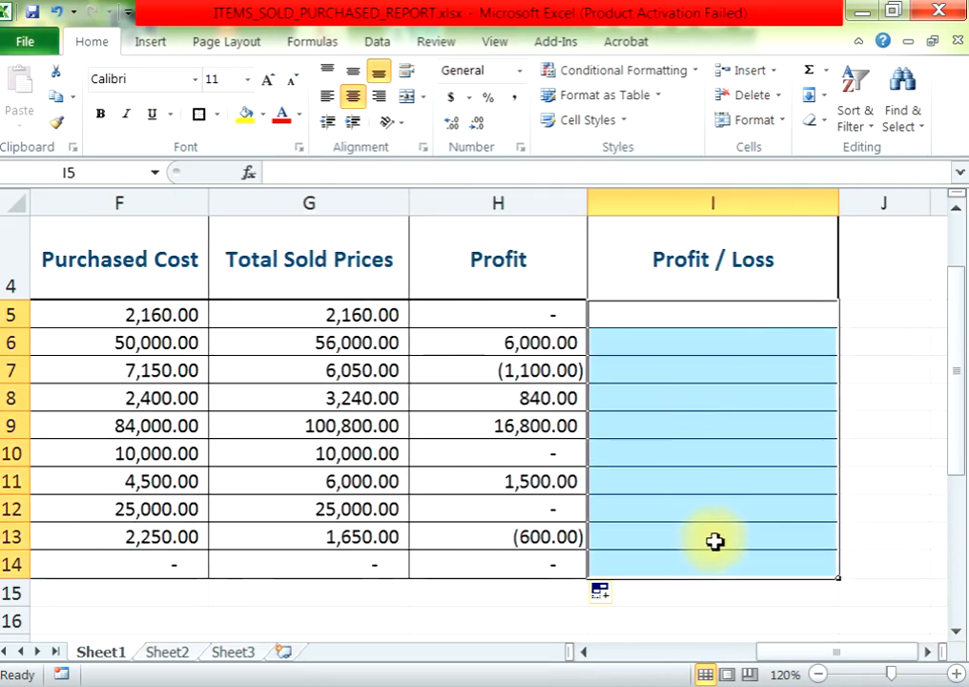
pyautogui.click(707, 451)
pyautogui.moveTo(771, 653); pyautogui.dragTo(789, 658)
pyautogui.click(572, 310)
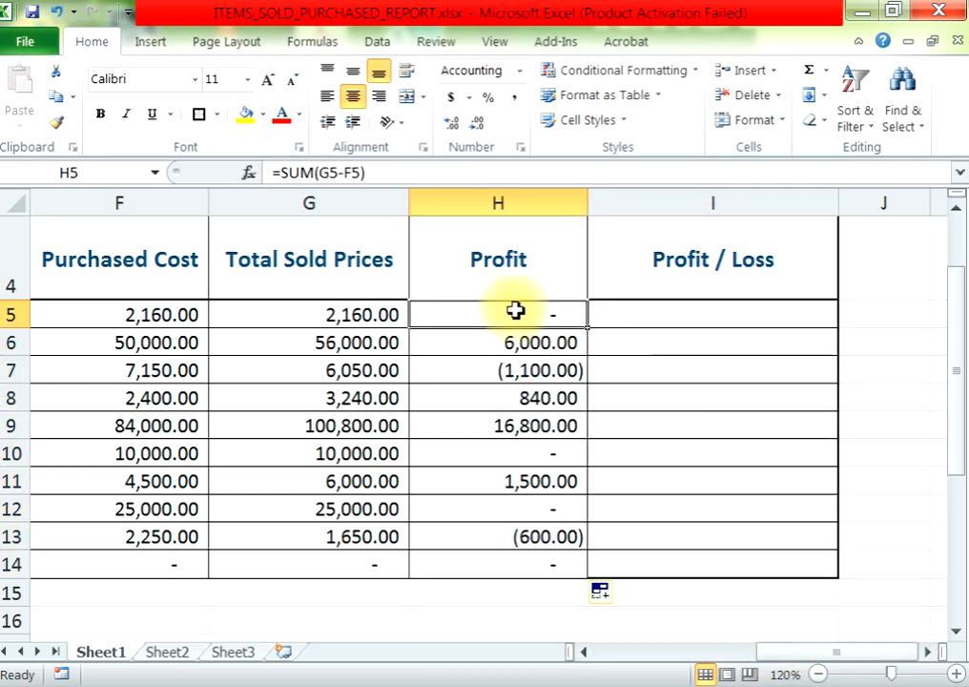
pyautogui.click(684, 316)
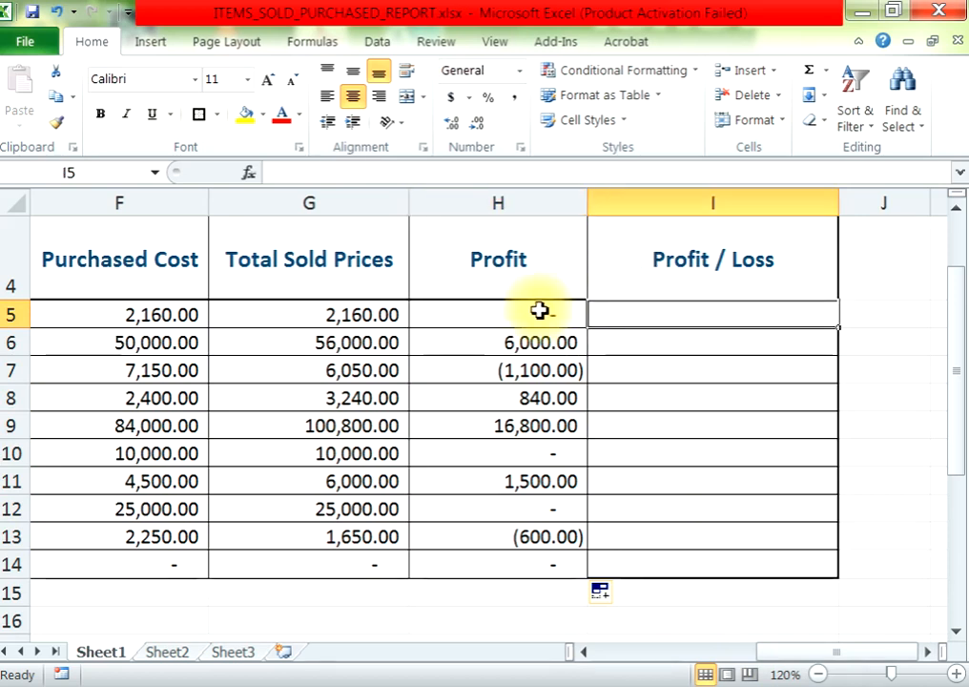
pyautogui.click(536, 315)
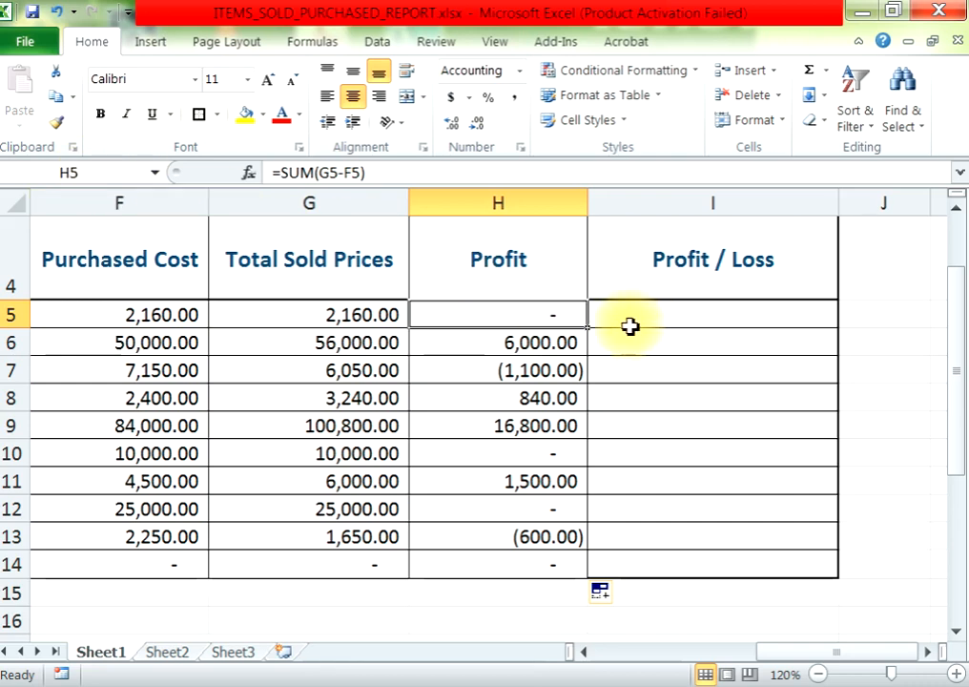
pyautogui.click(309, 315)
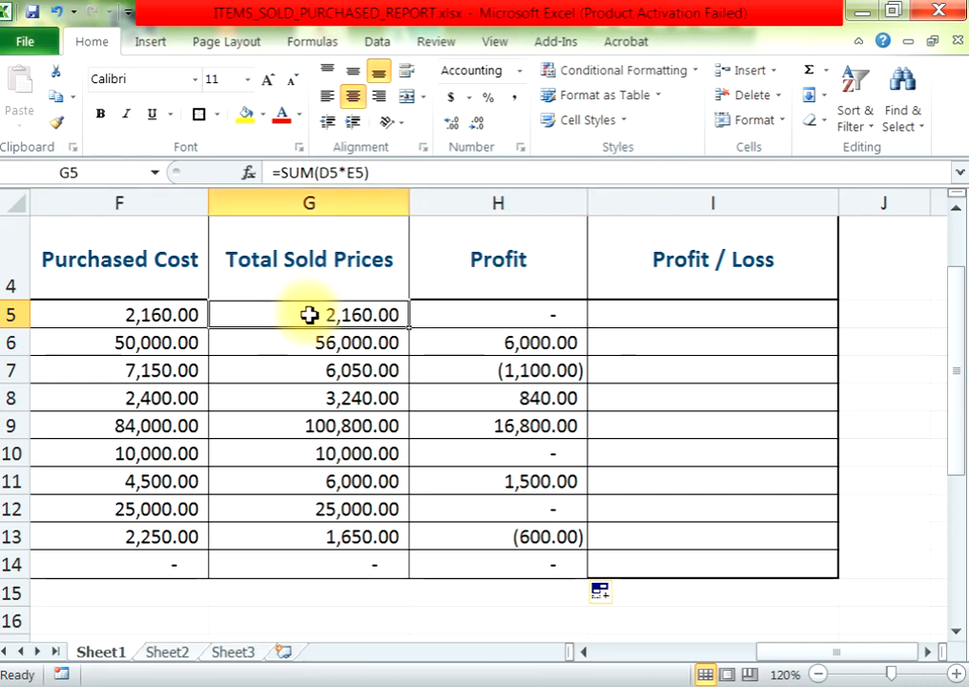
pyautogui.click(145, 316)
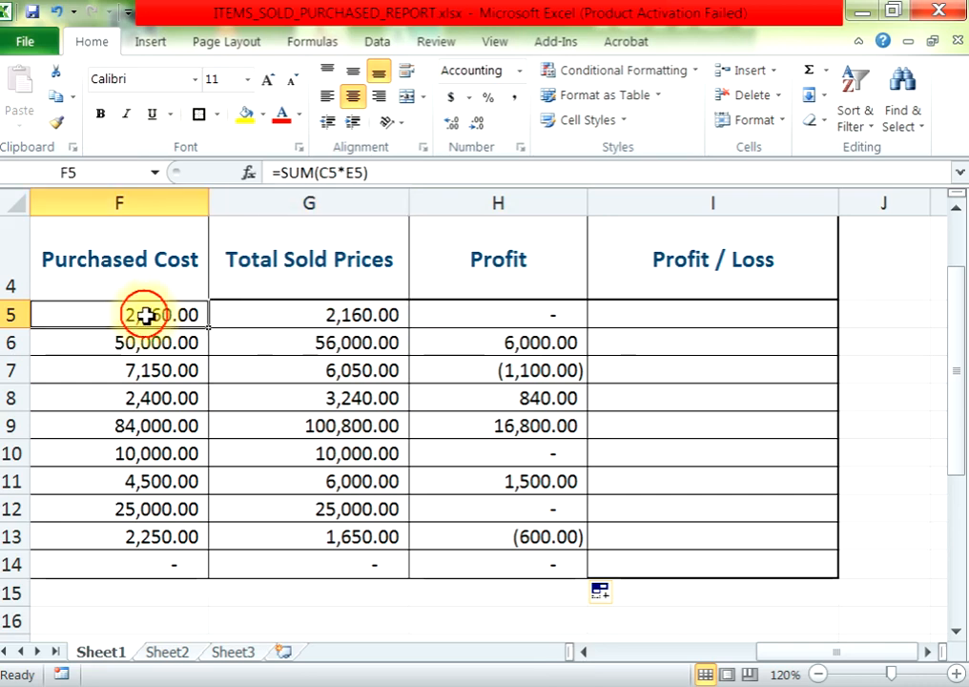
pyautogui.click(342, 319)
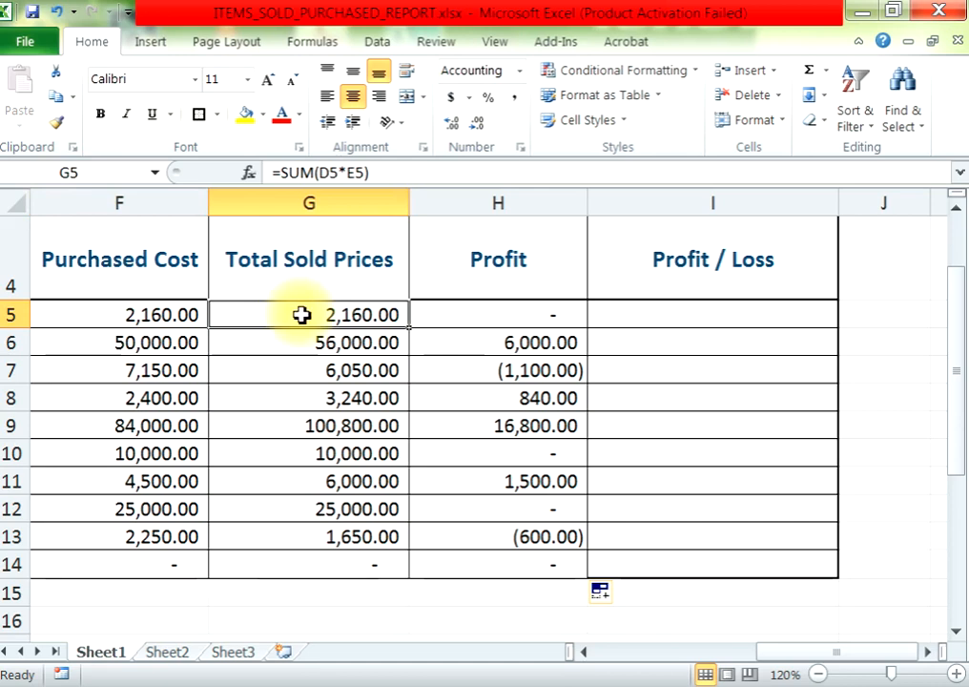
pyautogui.click(138, 314)
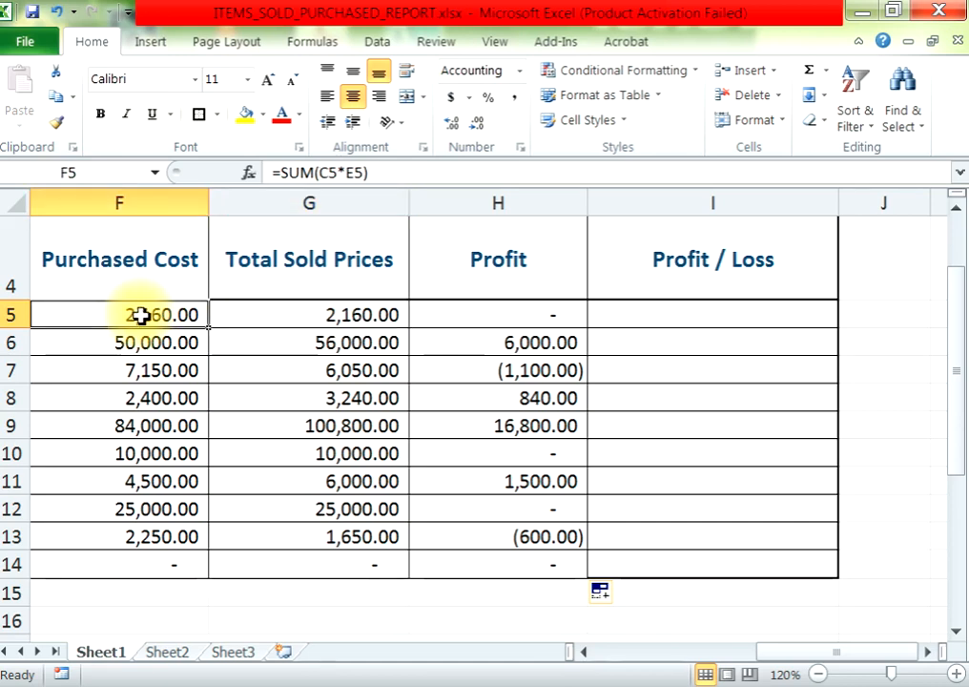
pyautogui.click(692, 316)
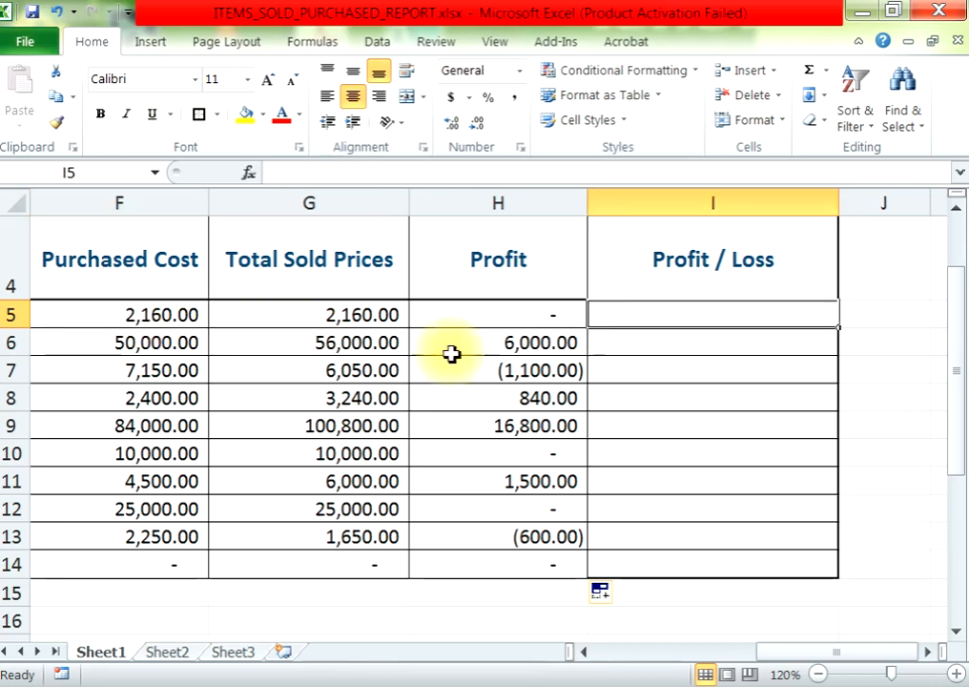
pyautogui.click(286, 322)
pyautogui.click(163, 316)
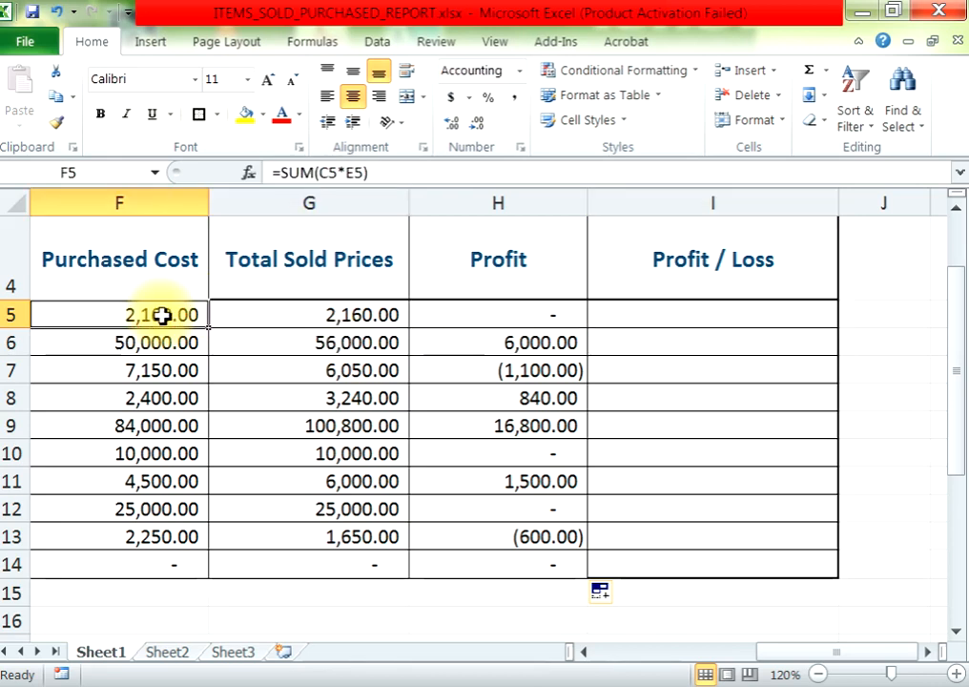
pyautogui.click(615, 289)
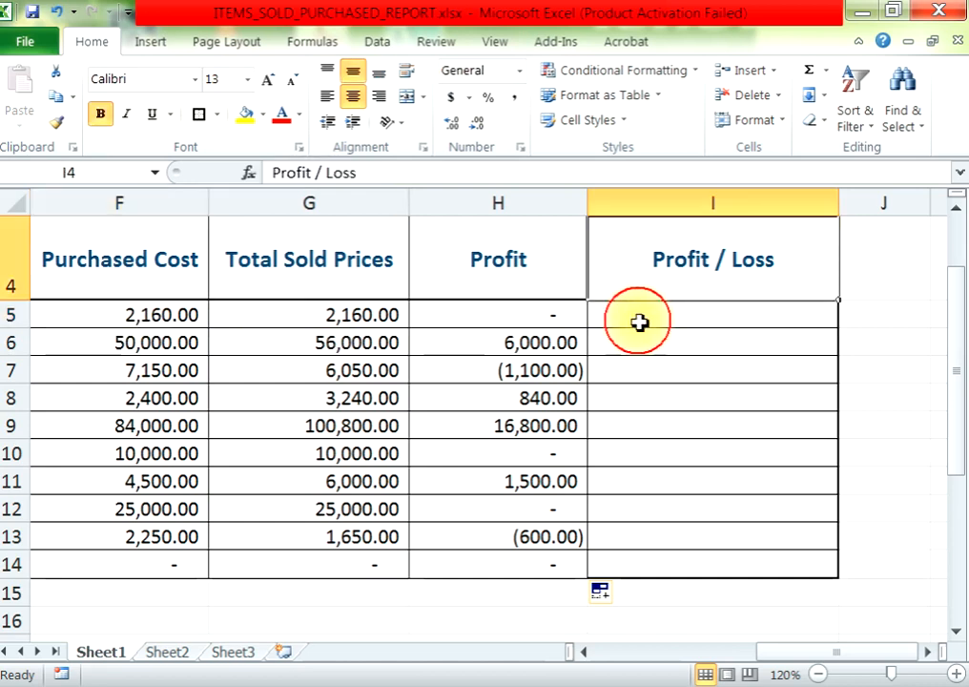
pyautogui.click(641, 322)
pyautogui.click(250, 319)
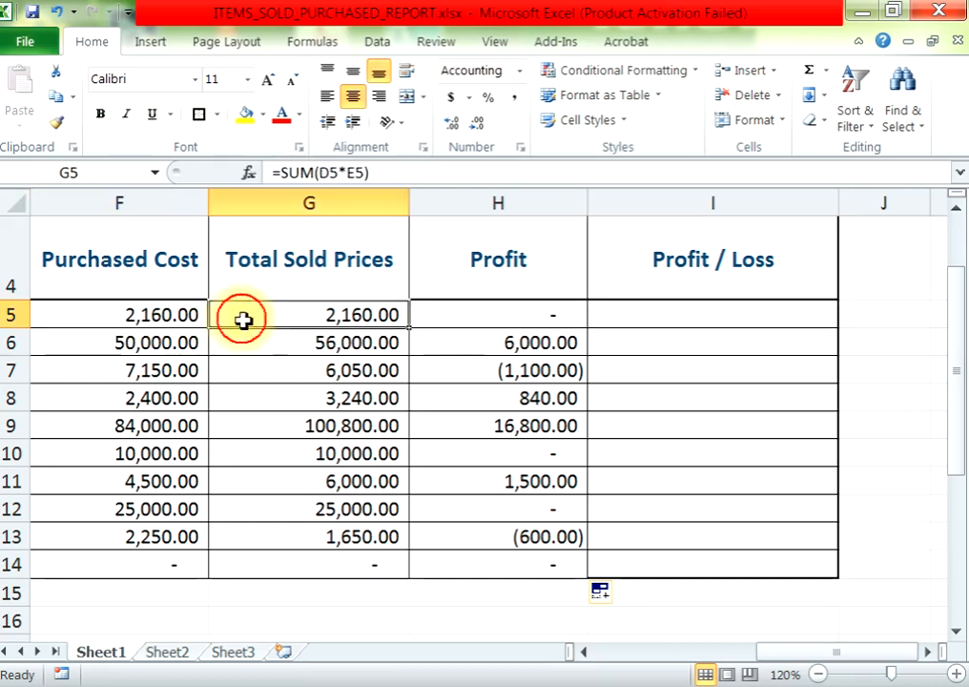
pyautogui.click(647, 312)
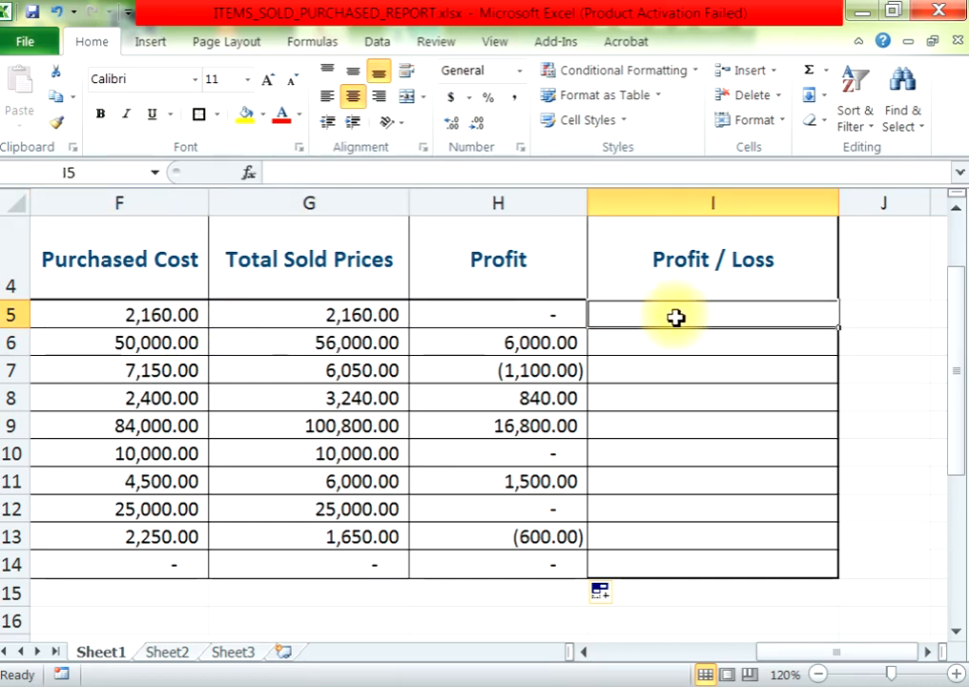
pyautogui.click(320, 318)
pyautogui.click(93, 315)
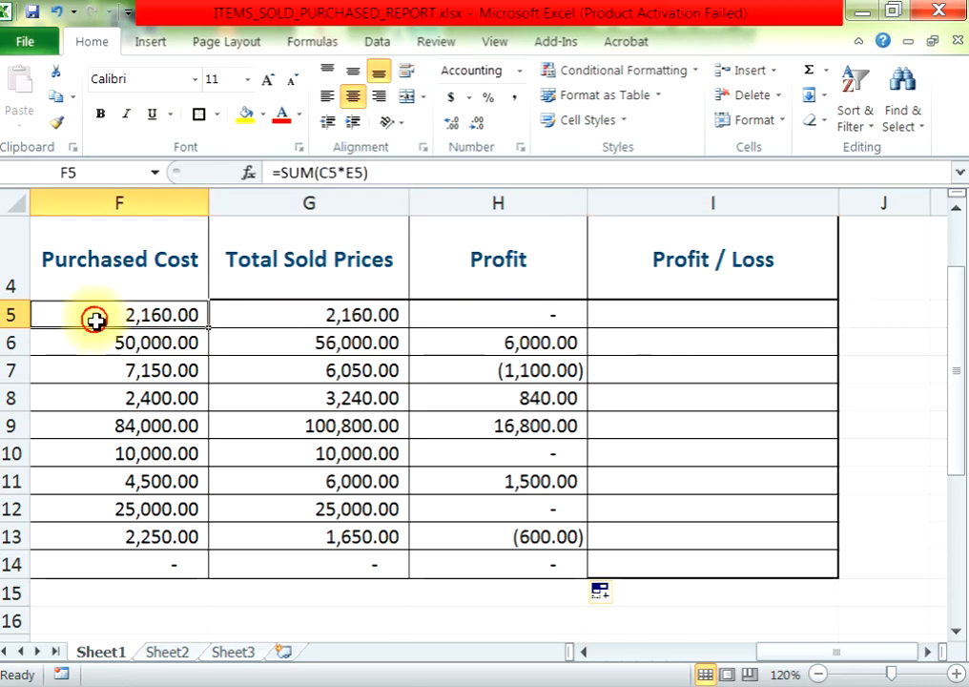
pyautogui.click(632, 326)
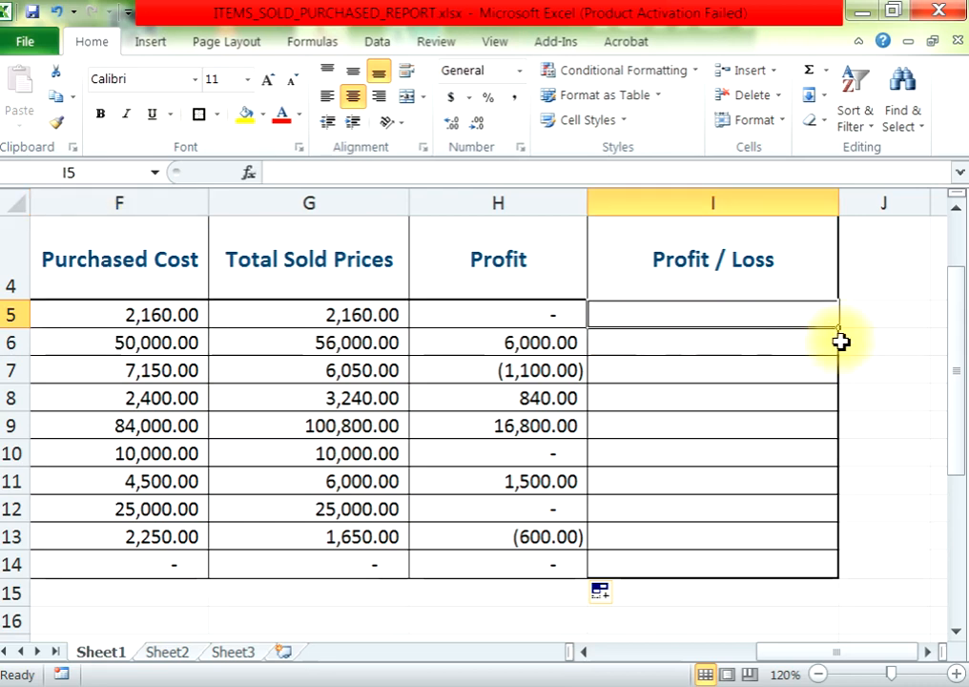
# Widen the Profit / Loss column I to make room for a long formula
pyautogui.moveTo(844, 203); pyautogui.dragTo(906, 200)
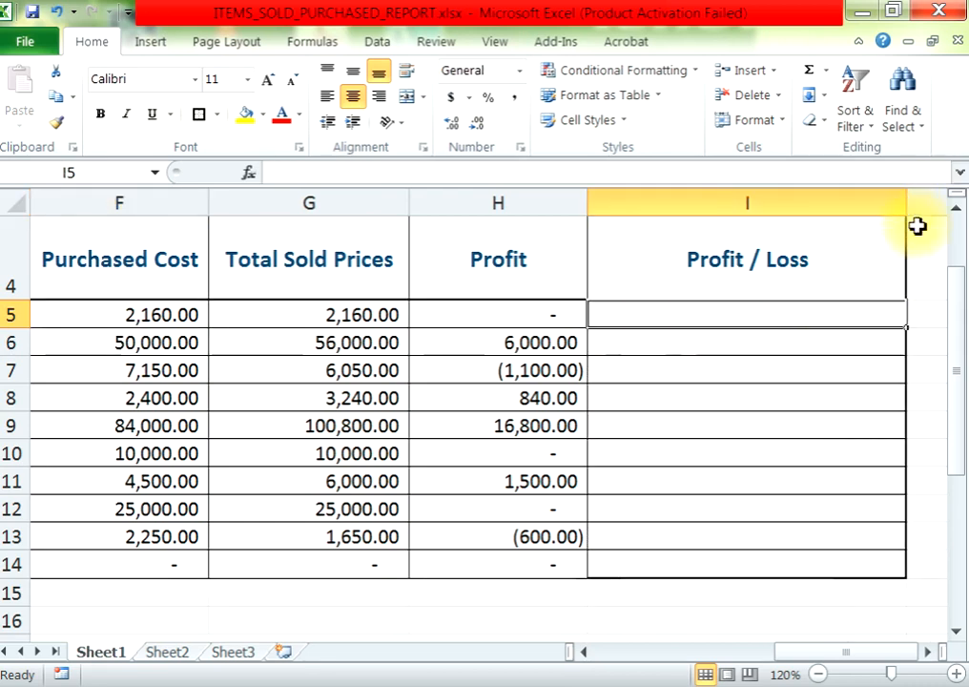
pyautogui.click(927, 651)
pyautogui.click(927, 651)
pyautogui.click(927, 652)
pyautogui.moveTo(349, 202); pyautogui.dragTo(459, 199)
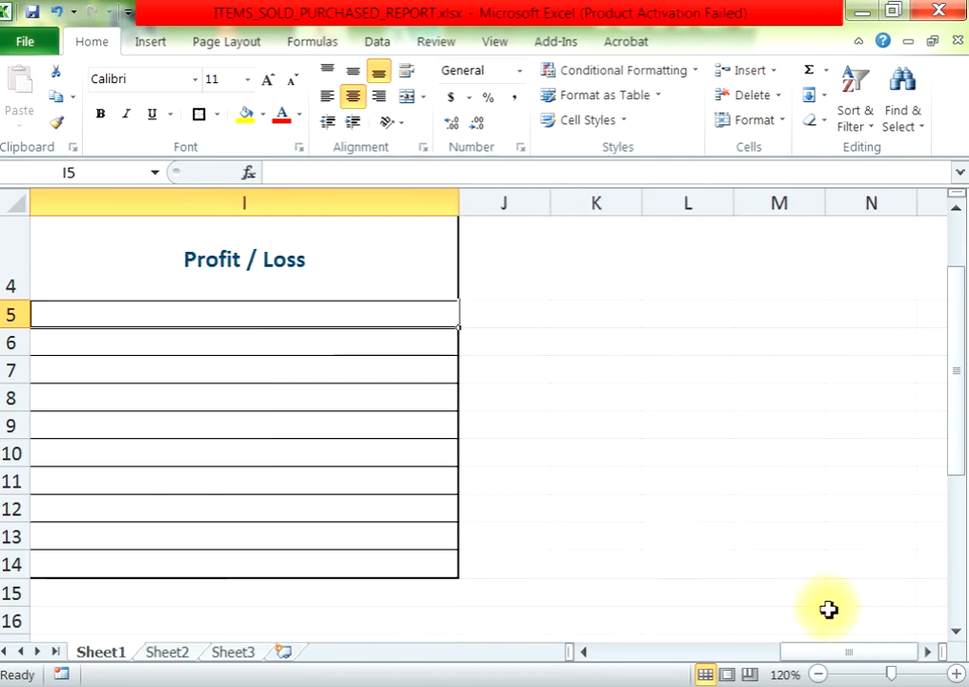
# Start the Profit / Loss formula in I5 with =if(g5>f5,"Profit", to compare row 5's total sold price and purchased cost
pyautogui.moveTo(816, 653); pyautogui.dragTo(729, 664)
pyautogui.click(480, 316)
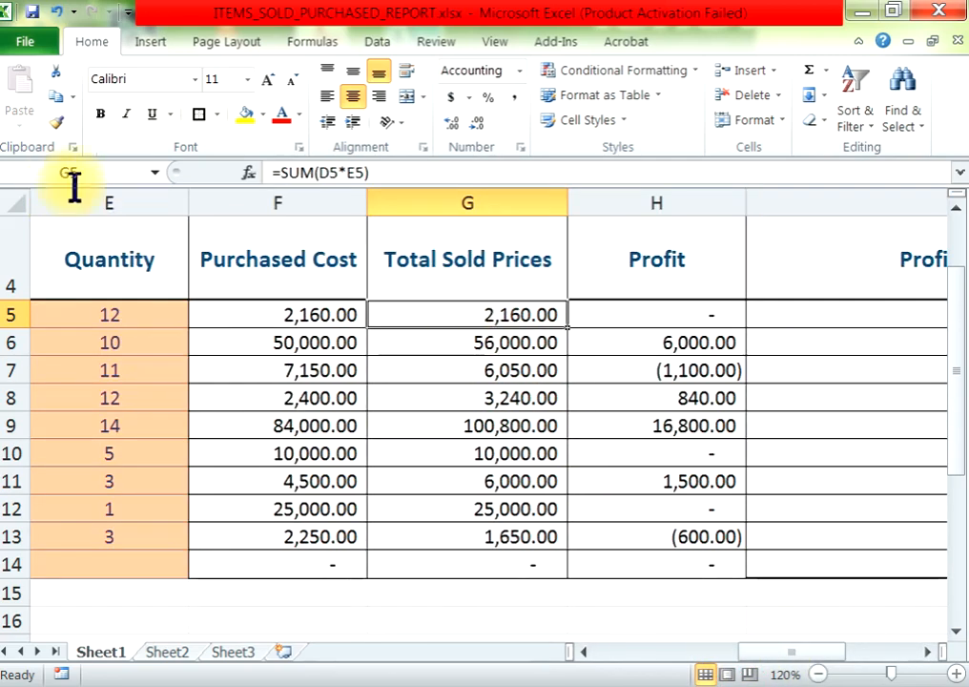
pyautogui.click(315, 313)
pyautogui.moveTo(800, 664); pyautogui.dragTo(862, 664)
pyautogui.click(611, 315)
pyautogui.write('=')
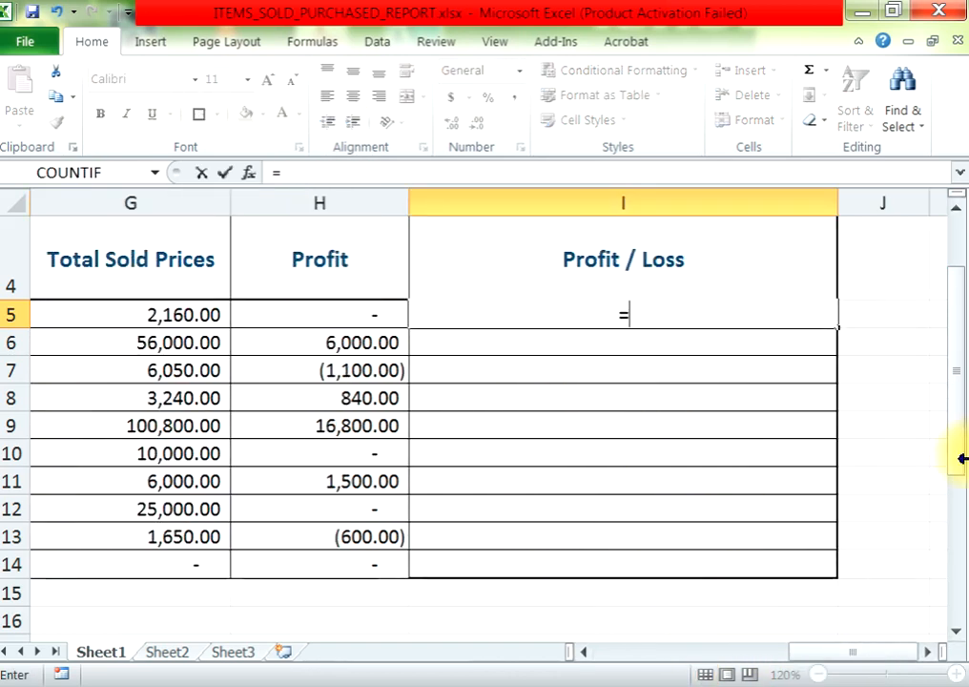
pyautogui.write('if(')
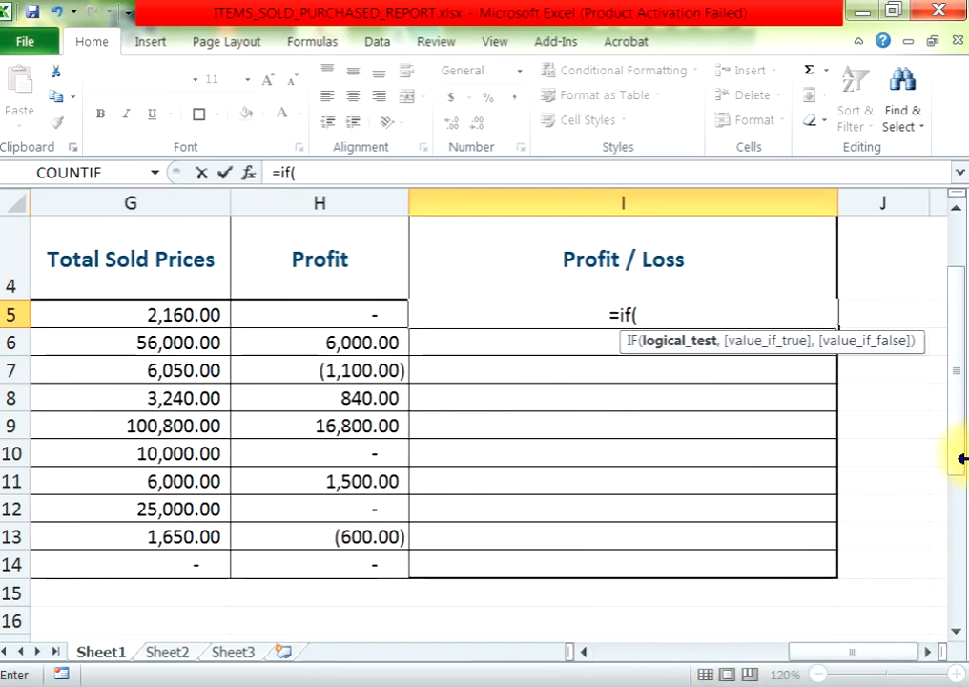
pyautogui.write('g5>')
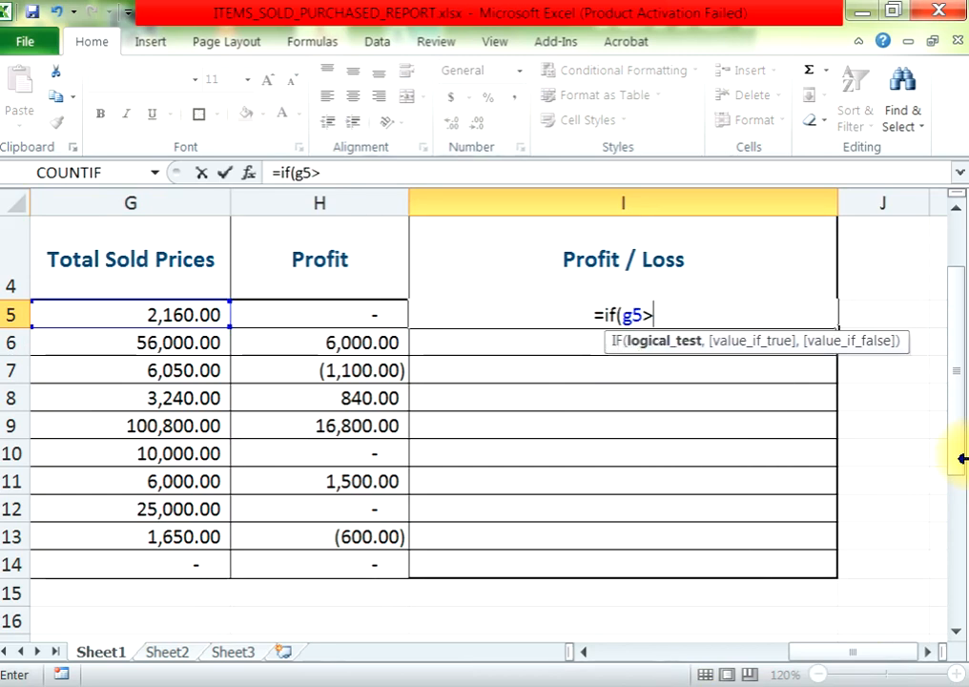
pyautogui.write('f5')
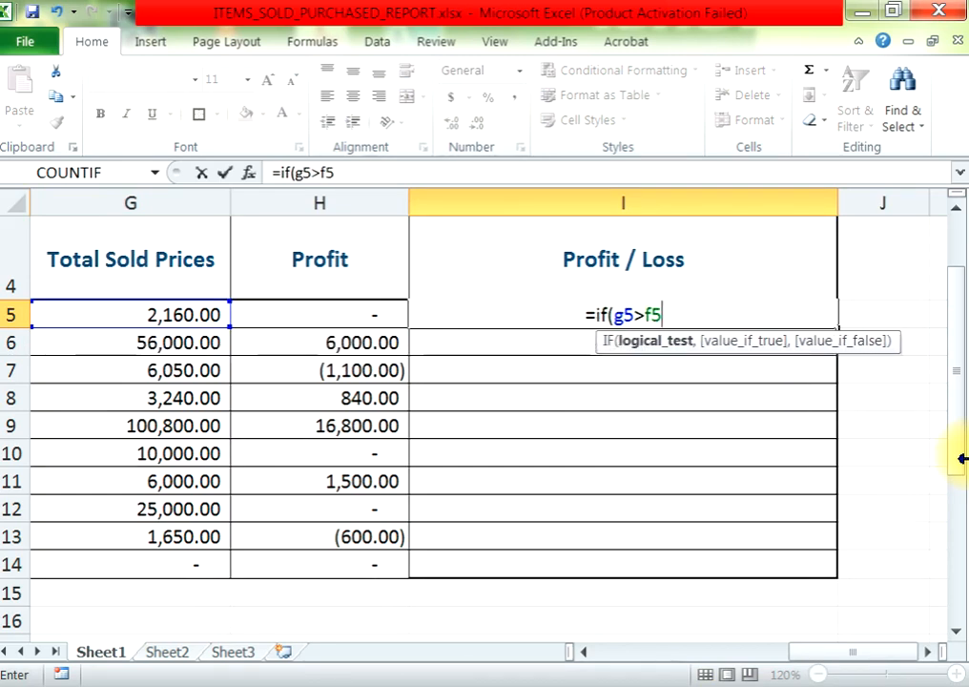
pyautogui.write(',')
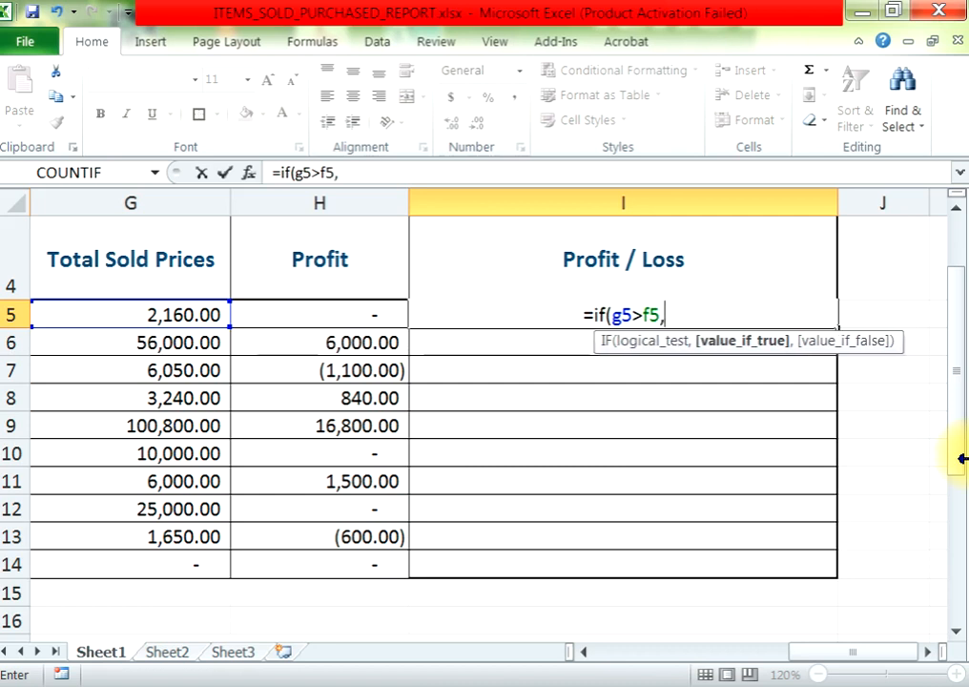
pyautogui.write('"P')
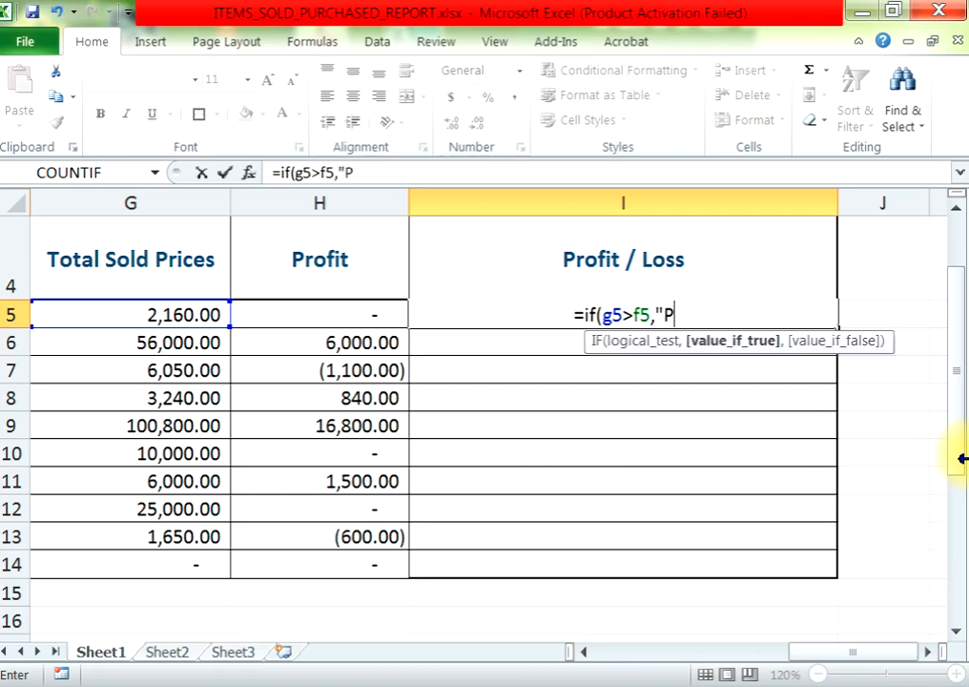
pyautogui.write('rofit"')
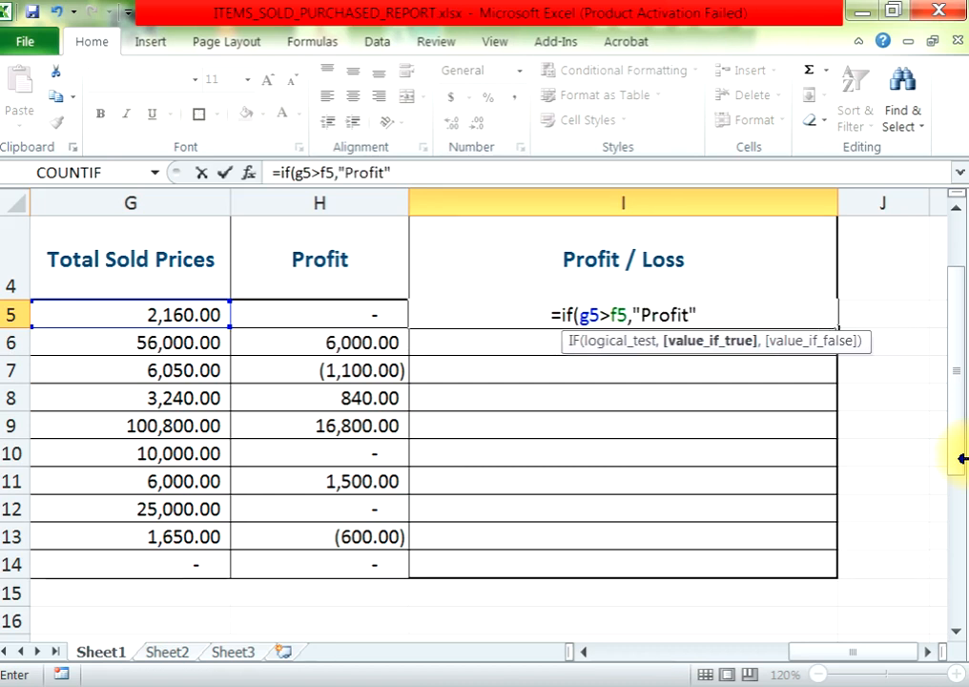
pyautogui.write(',')
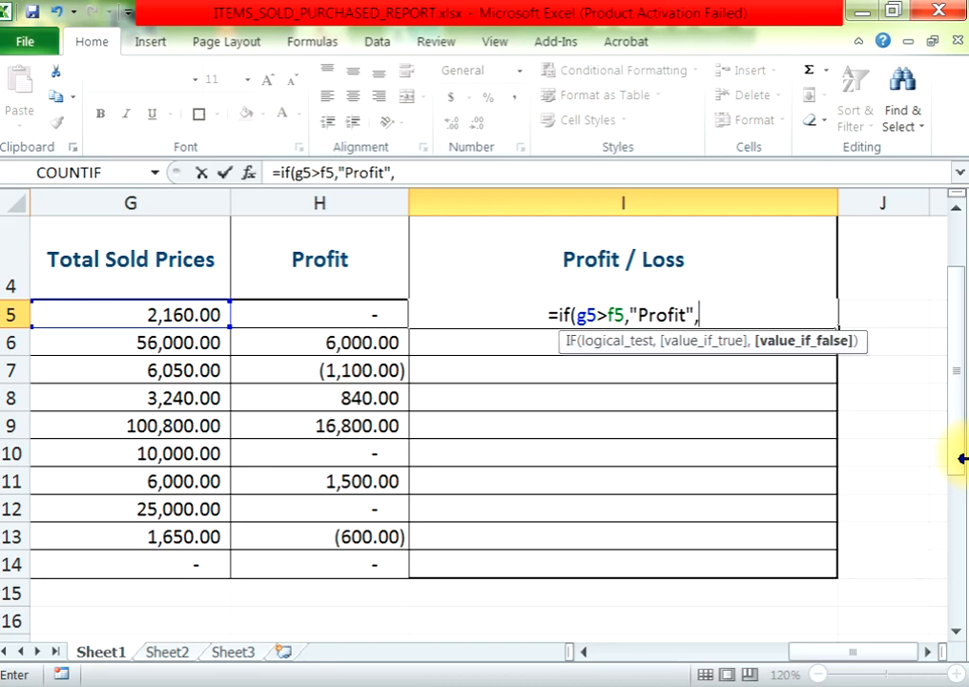
# Nest a second IF in the I5 formula that tests g5<f5 and returns "Loss"
pyautogui.write('if(')
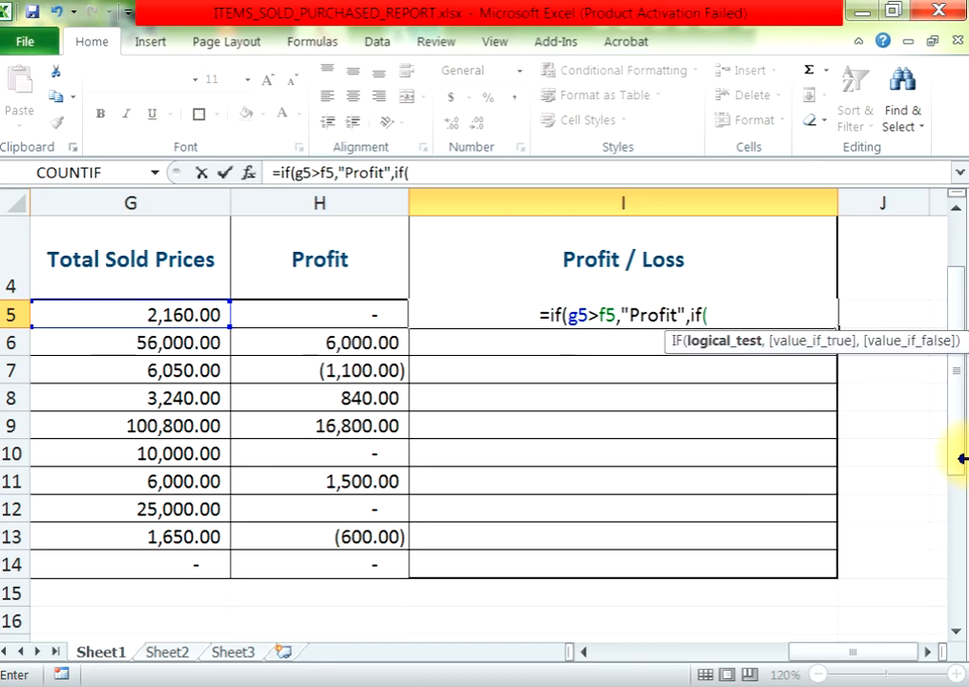
pyautogui.write('g')
pyautogui.write('5')
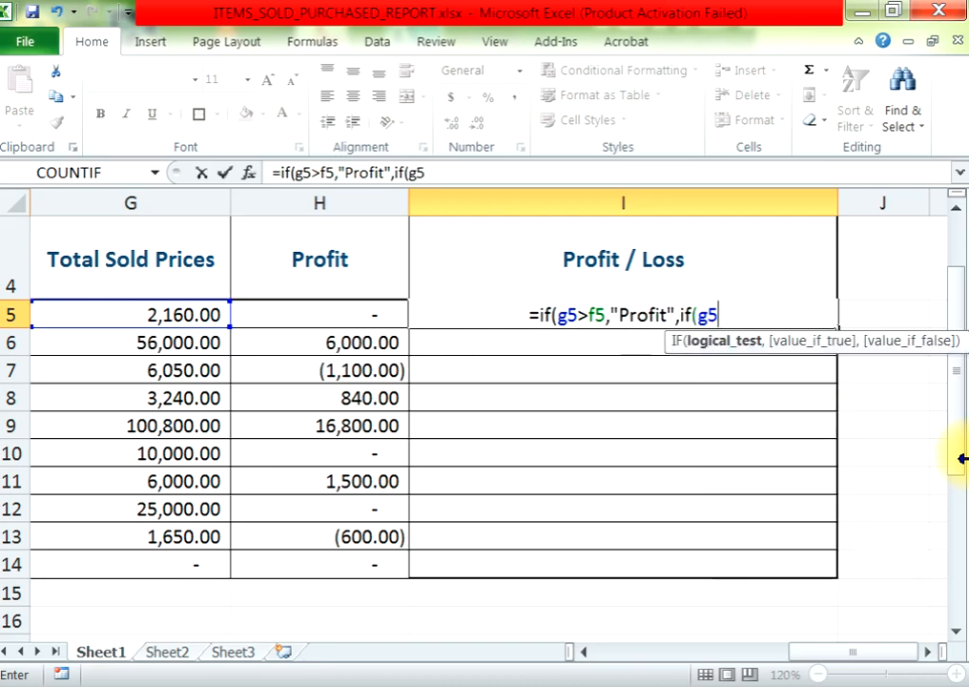
pyautogui.write('<f5,')
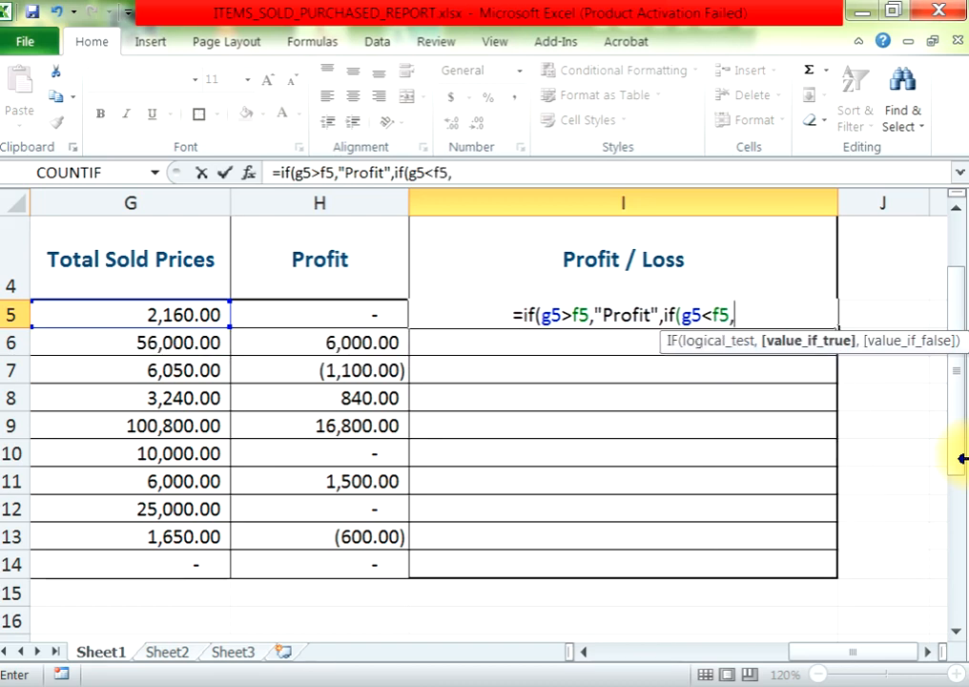
pyautogui.write('"Los')
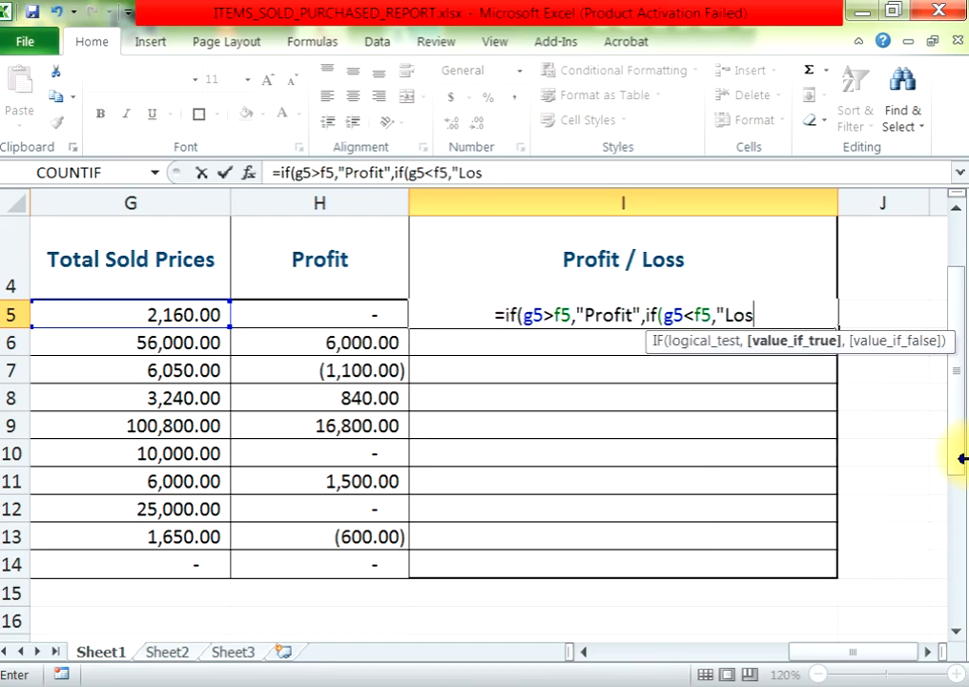
pyautogui.write('s"')
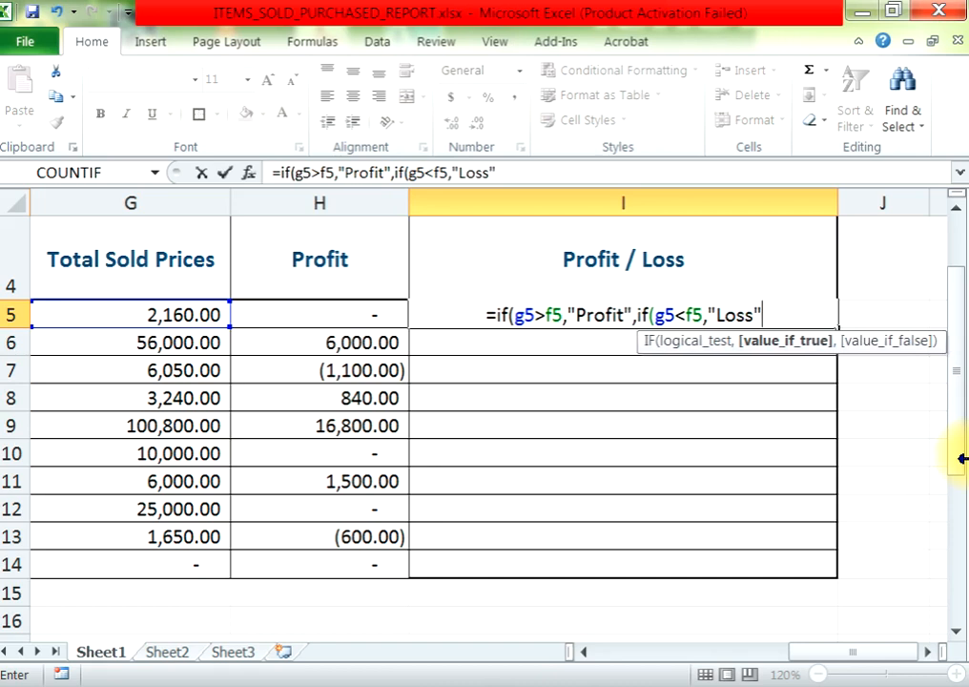
pyautogui.write(',')
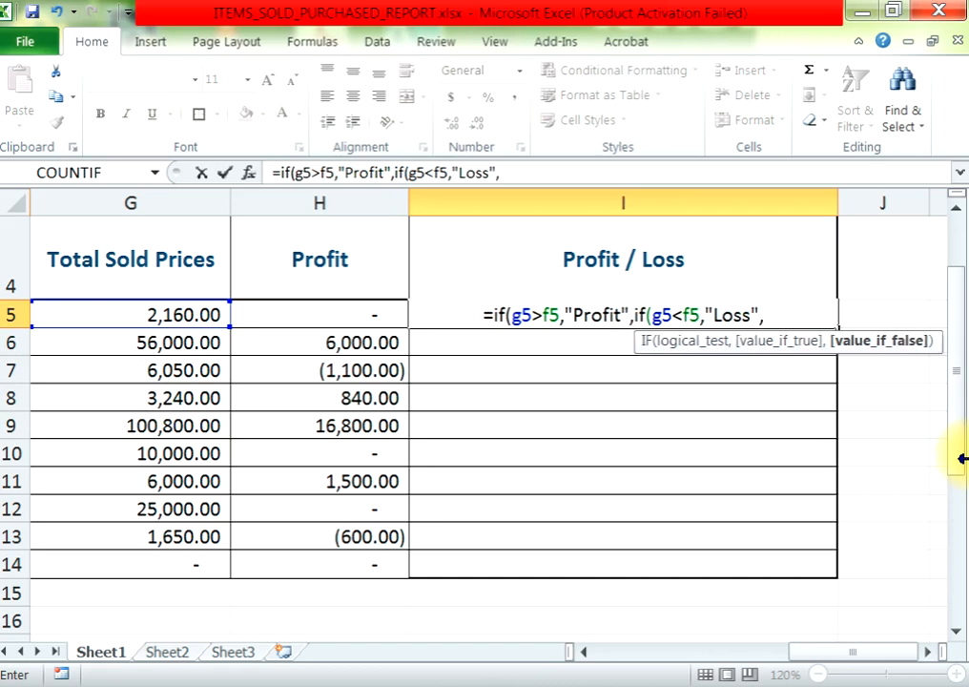
# Complete the I5 formula with a third IF testing g5=f5 that returns "No Profit No Loss", and fill it down to I14
pyautogui.write('if')
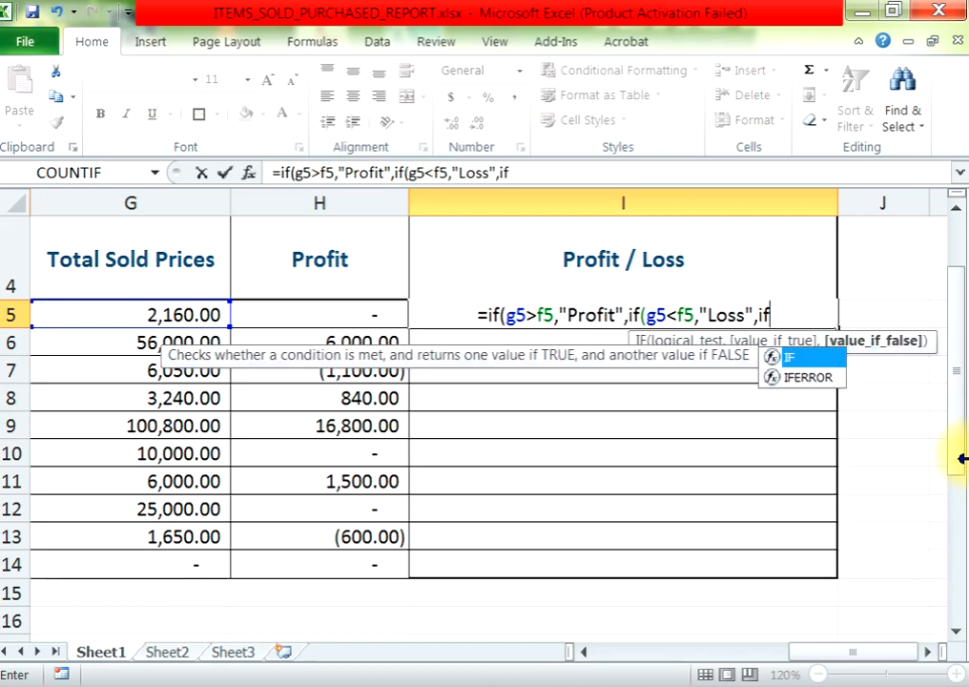
pyautogui.write('(g5=')
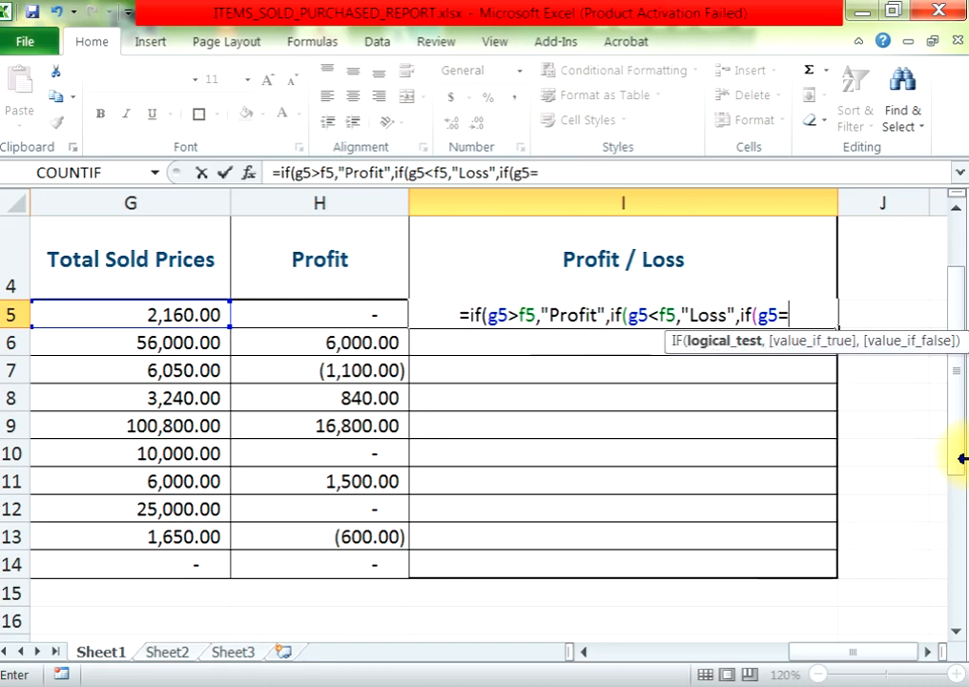
pyautogui.write('f5')
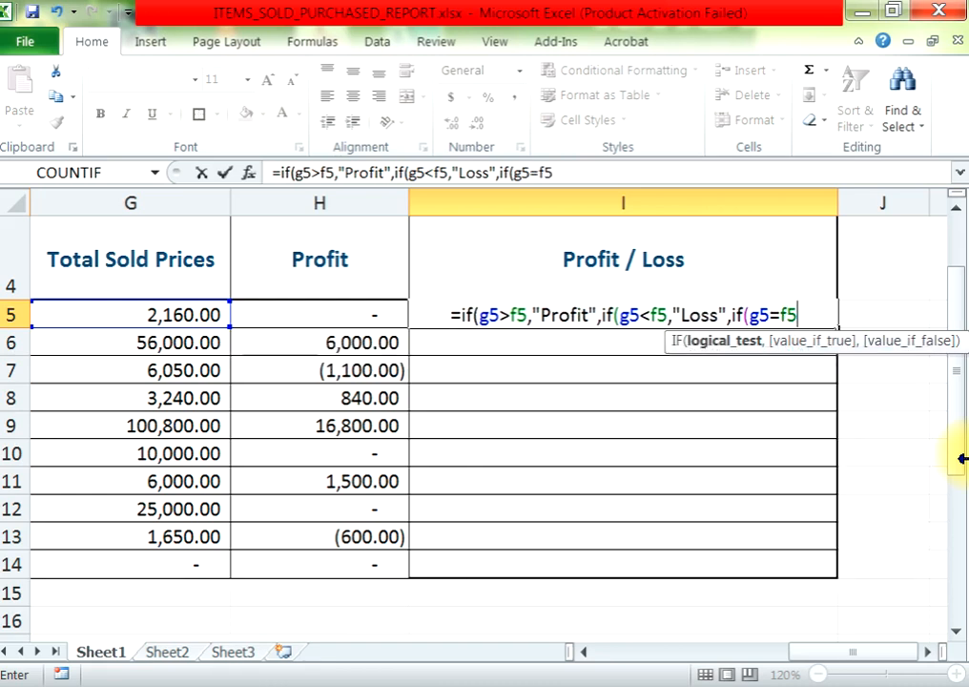
pyautogui.write(',"')
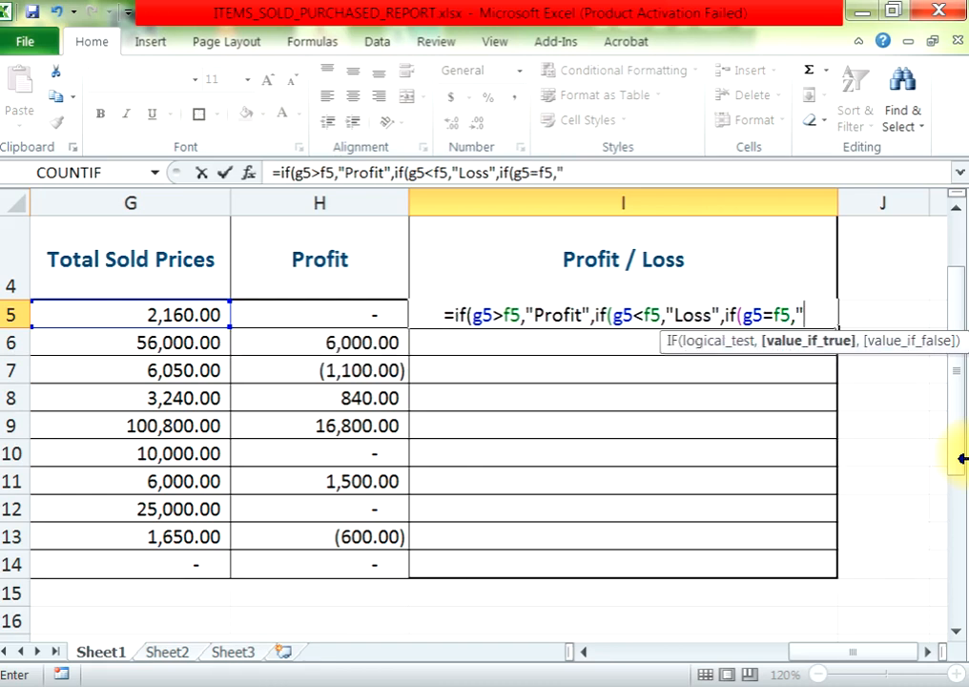
pyautogui.write('No Pro')
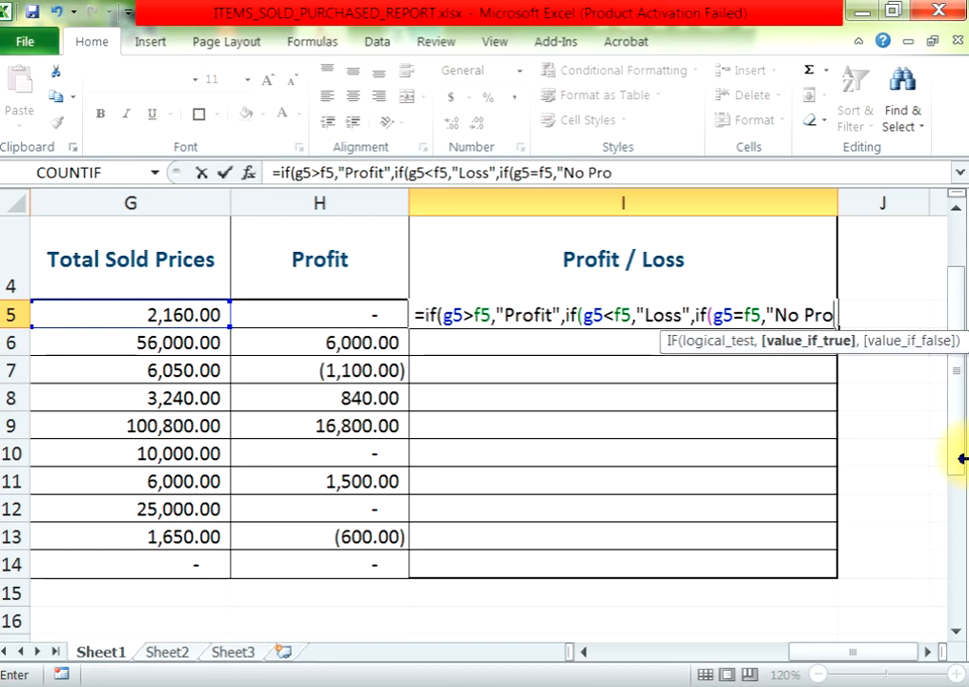
pyautogui.write('fit No Loss"')
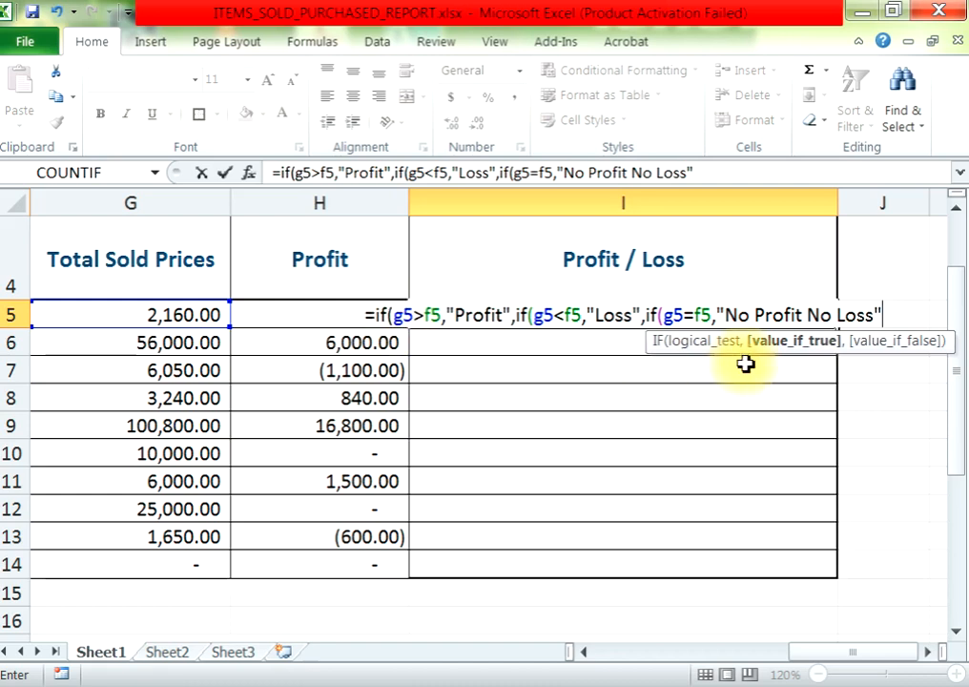
pyautogui.write(')))')
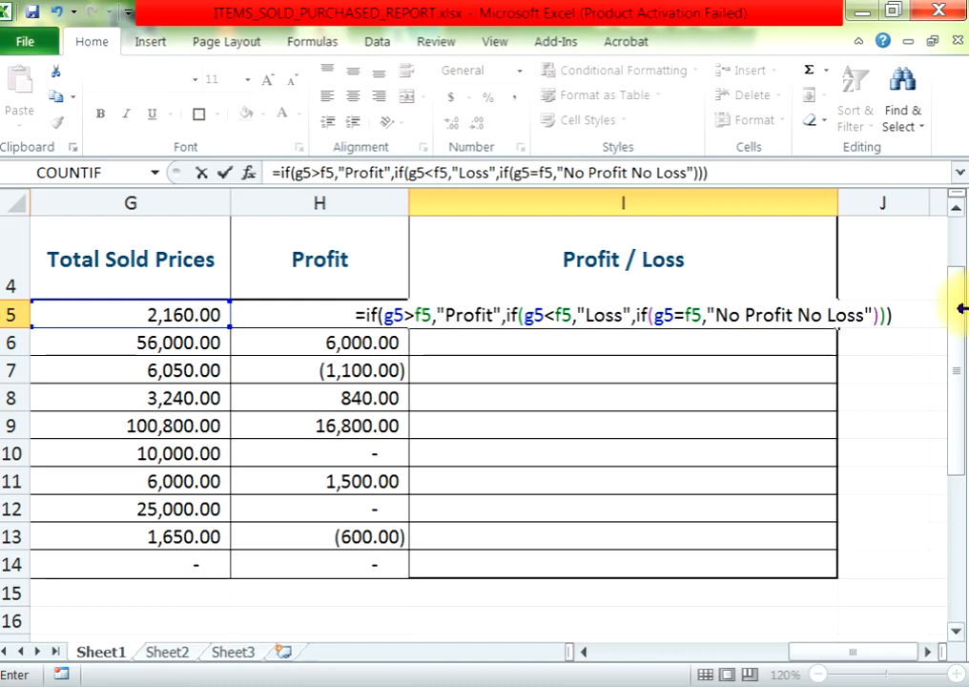
pyautogui.press('Return')
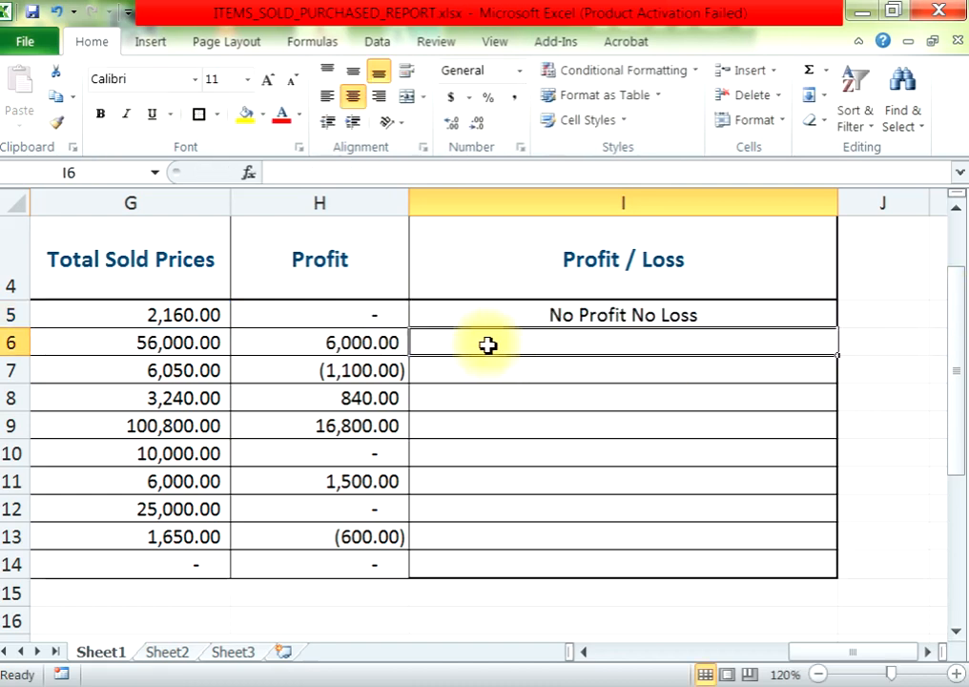
pyautogui.click(501, 316)
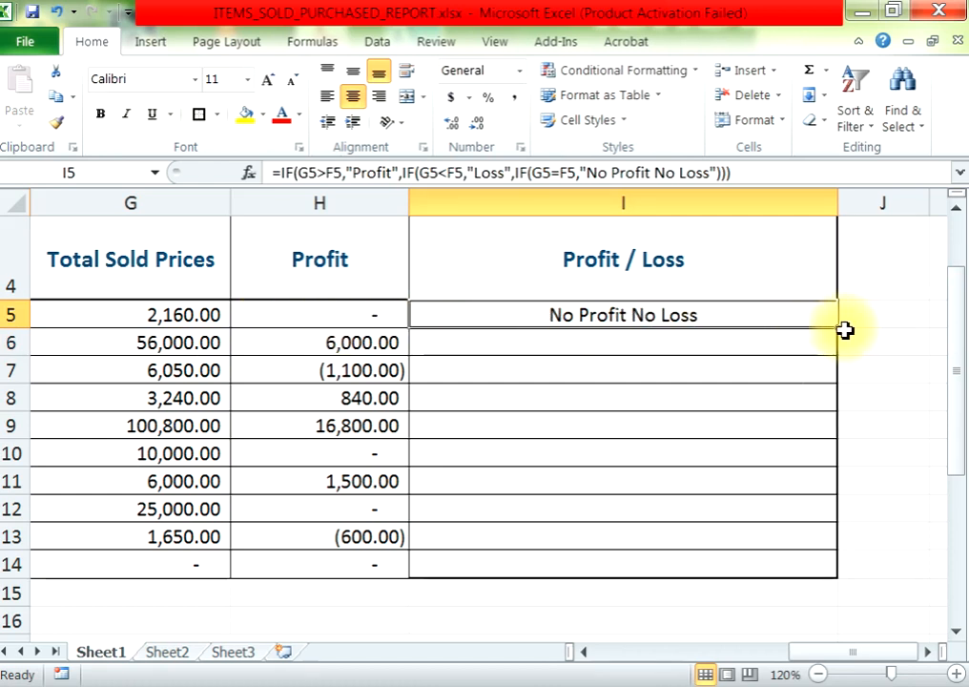
pyautogui.doubleClick(839, 329)
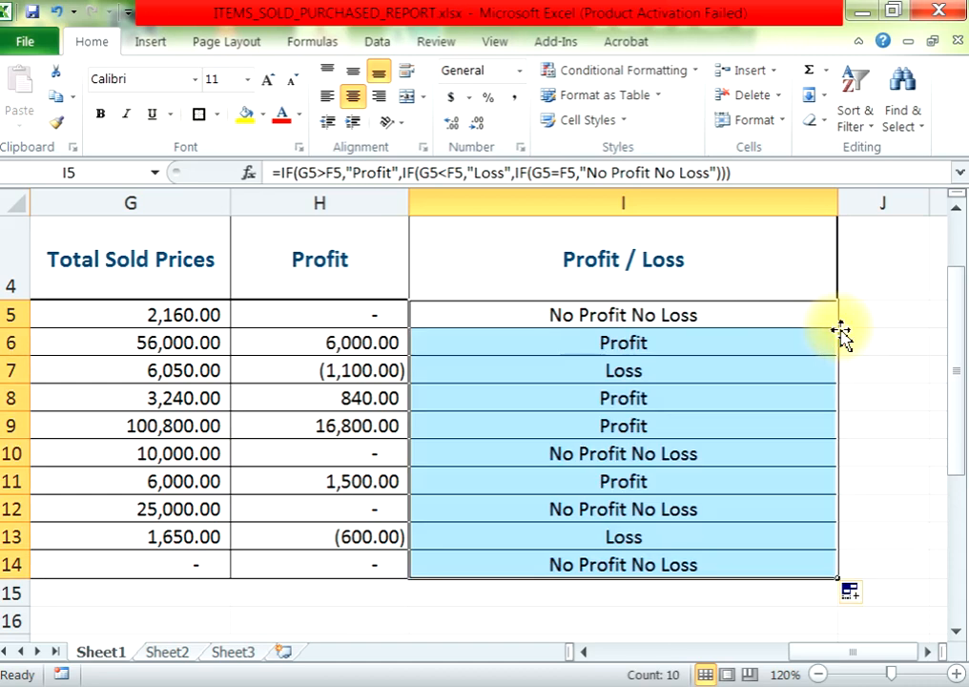
# Compare the profit amounts in H5 to H14 row by row with the Profit / Loss results in column I
pyautogui.moveTo(322, 342); pyautogui.dragTo(450, 346)
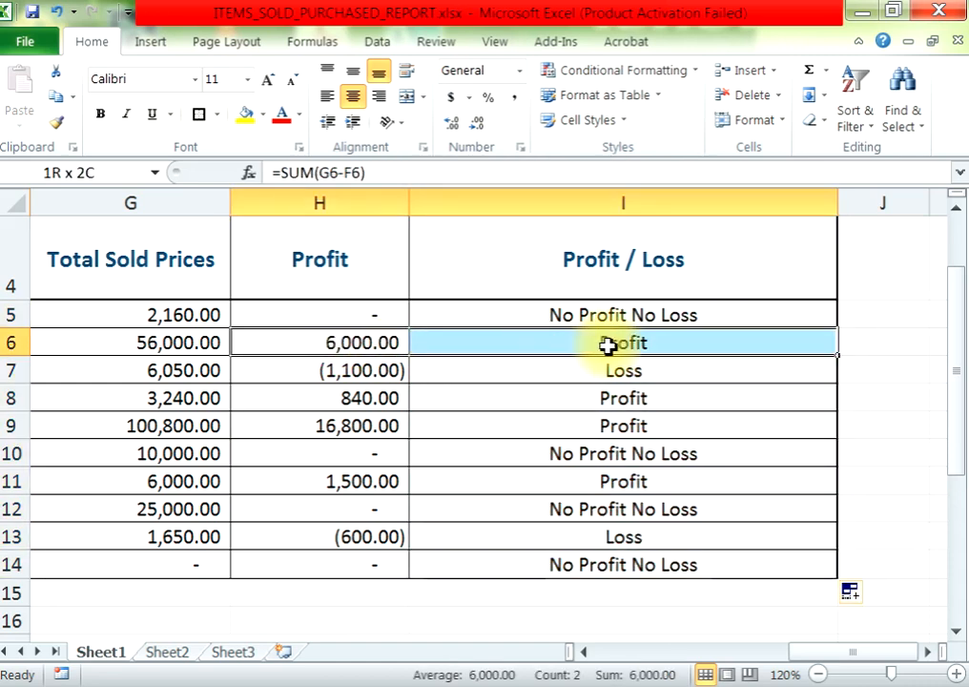
pyautogui.click(619, 315)
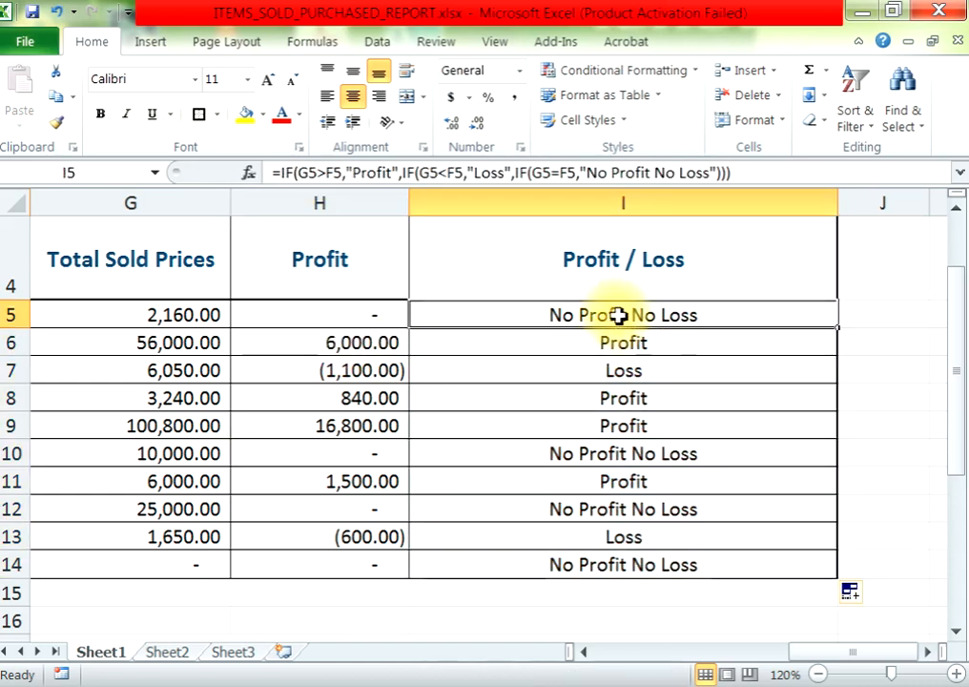
pyautogui.click(296, 321)
pyautogui.moveTo(353, 318); pyautogui.dragTo(658, 322)
pyautogui.moveTo(350, 335); pyautogui.dragTo(625, 337)
pyautogui.moveTo(312, 375); pyautogui.dragTo(666, 368)
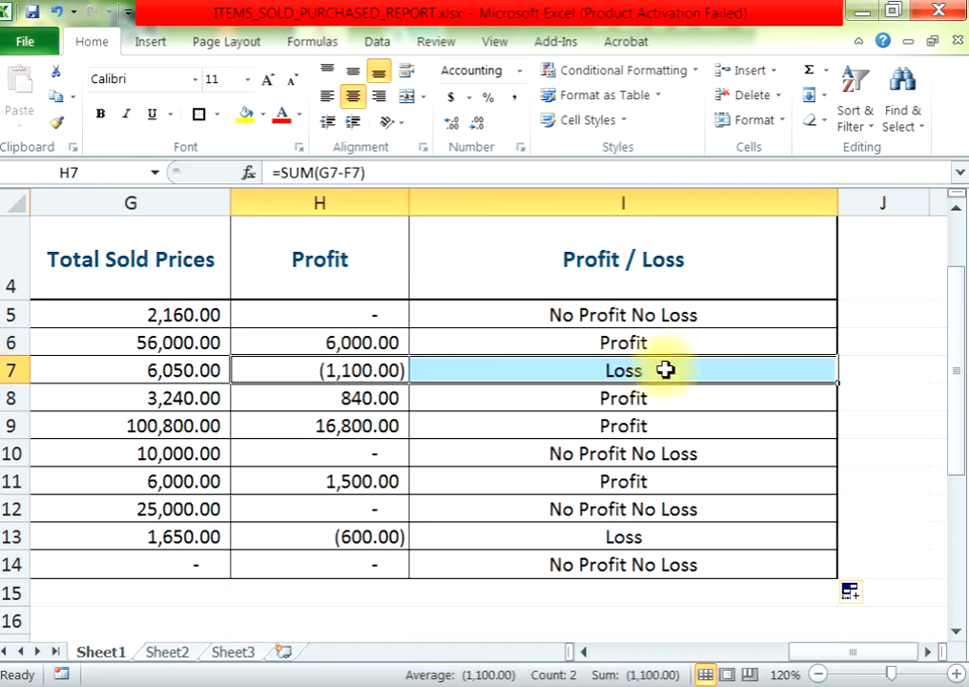
pyautogui.moveTo(351, 400); pyautogui.dragTo(455, 416)
pyautogui.moveTo(353, 426); pyautogui.dragTo(682, 429)
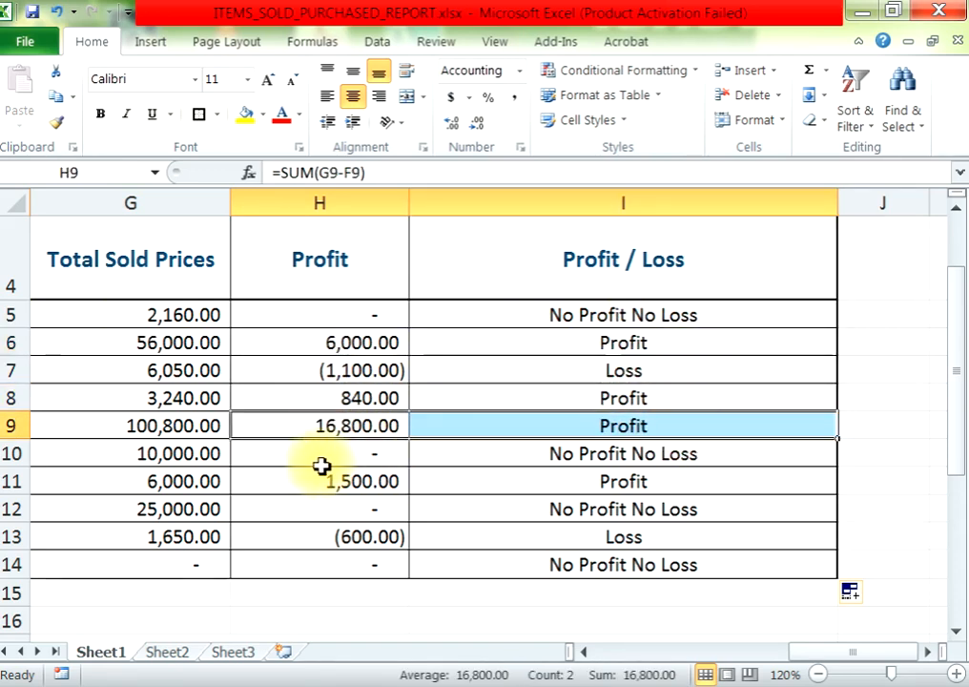
pyautogui.moveTo(321, 465); pyautogui.dragTo(754, 434)
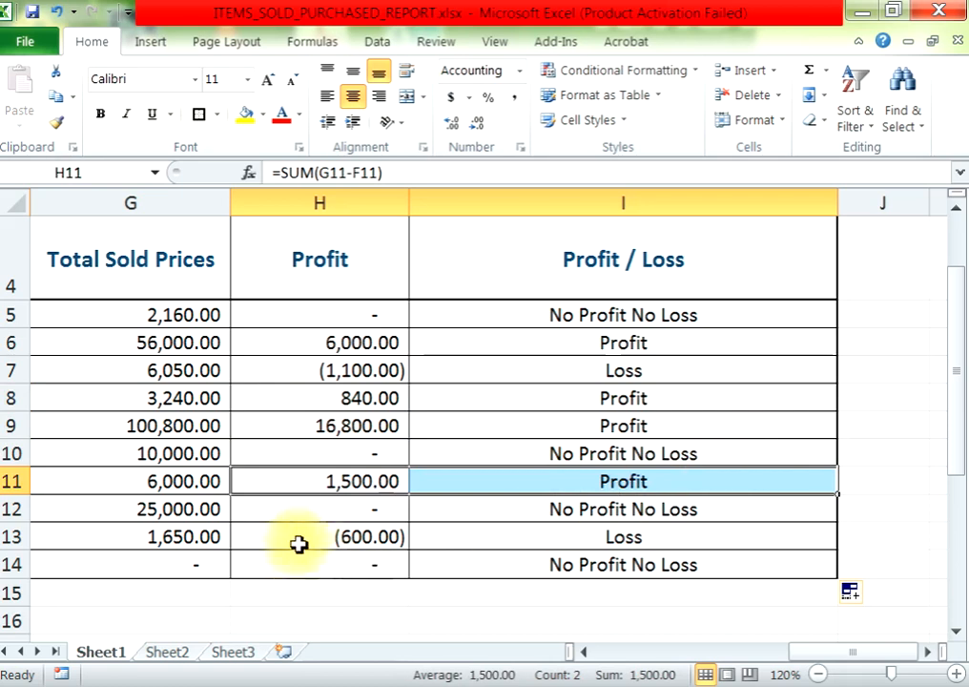
pyautogui.moveTo(320, 508); pyautogui.dragTo(703, 512)
pyautogui.moveTo(339, 542); pyautogui.dragTo(714, 539)
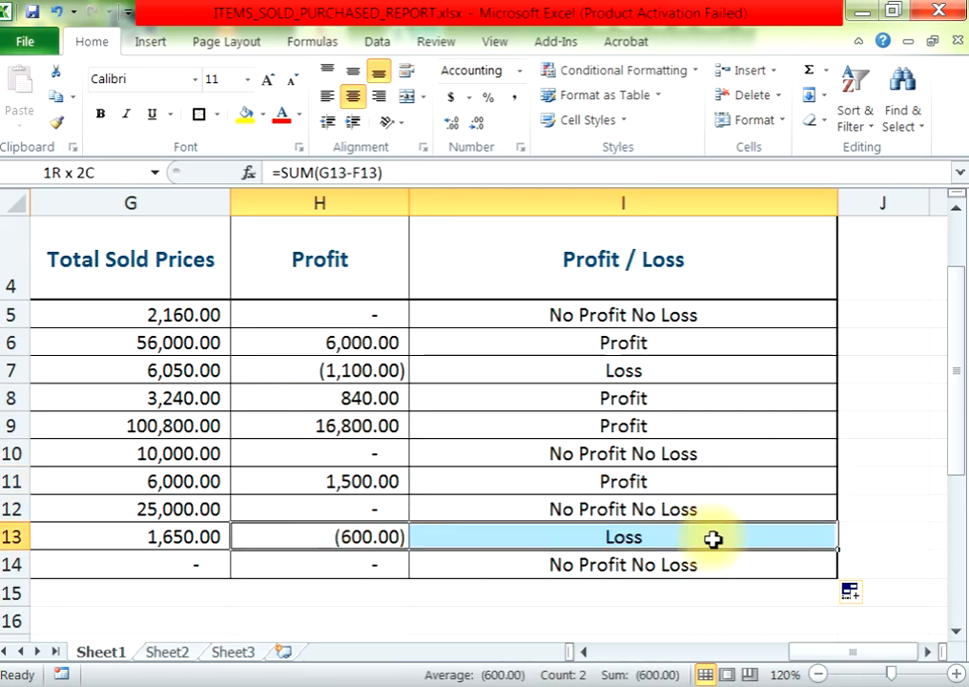
pyautogui.moveTo(285, 573); pyautogui.dragTo(709, 575)
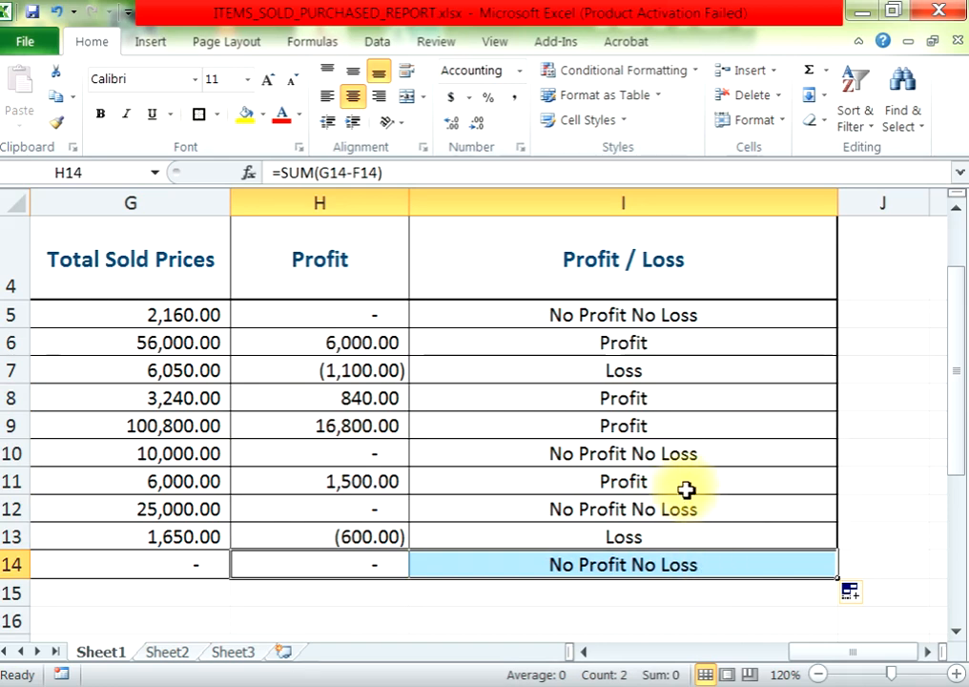
# Copy the full text of the nested IF formula from cell I5 without changing the cell
pyautogui.click(590, 316)
pyautogui.doubleClick(588, 315)
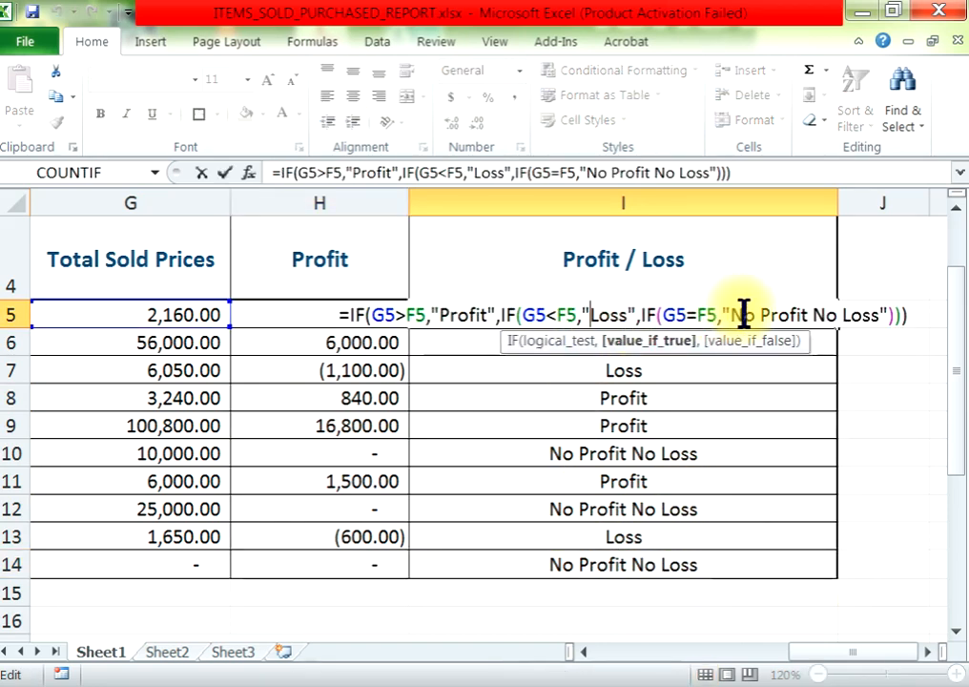
pyautogui.doubleClick(433, 315)
pyautogui.moveTo(341, 314); pyautogui.dragTo(965, 332)
pyautogui.hotkey('ctrl', 'c')
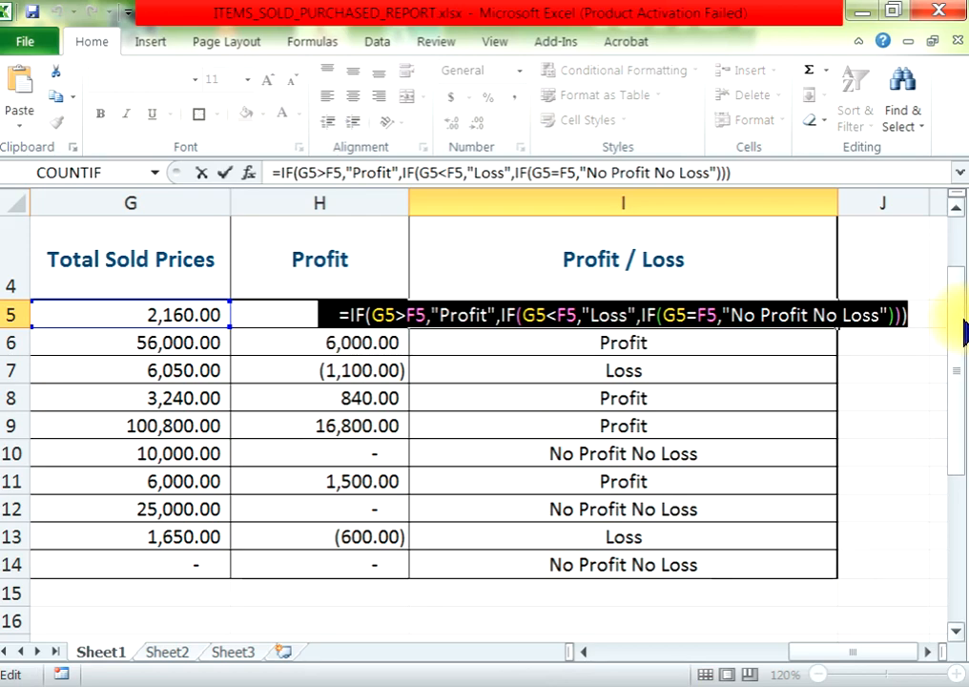
pyautogui.press('Escape')
# Open Notepad and paste the copied nested IF formula into a blank document
pyautogui.press('super+r')
pyautogui.write('notep')
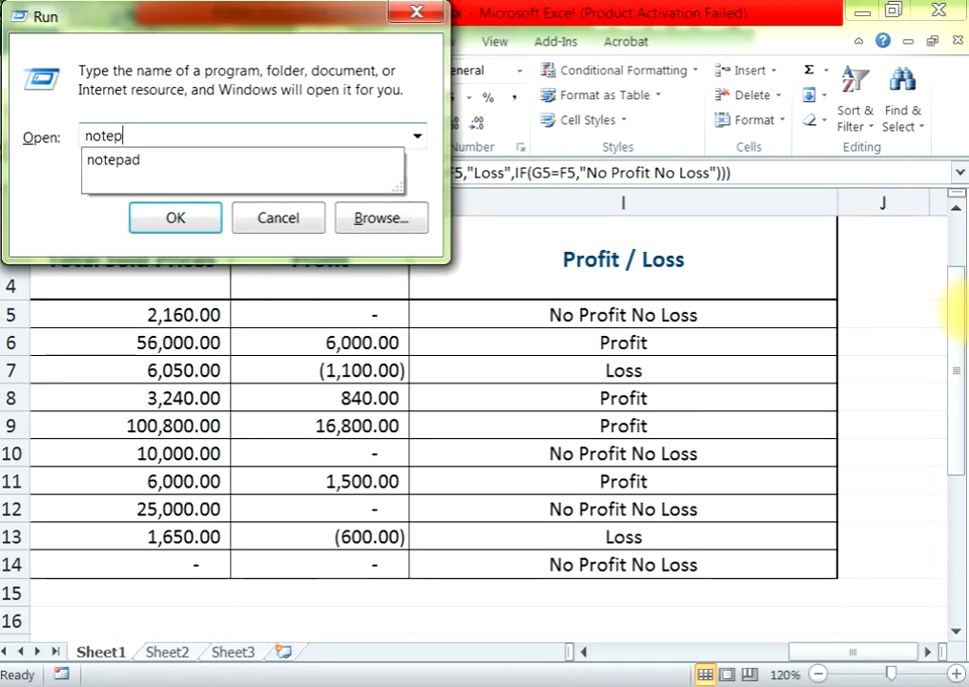
pyautogui.write('ad')
pyautogui.press('Return')
pyautogui.hotkey('ctrl', 'v')
pyautogui.moveTo(672, 71); pyautogui.dragTo(583, 62)
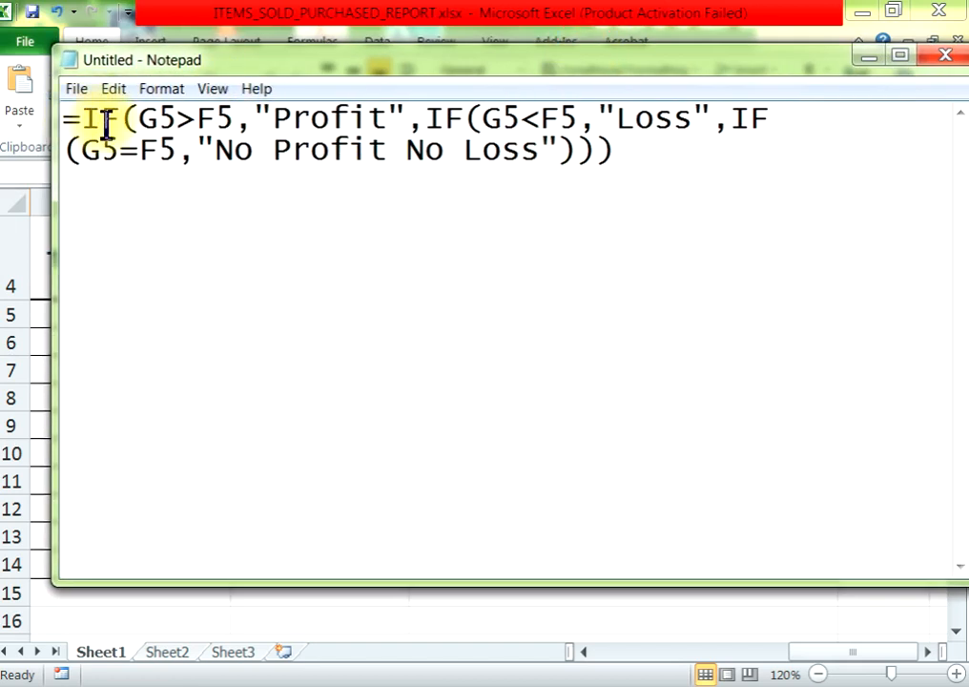
# Review the G5>F5, G5<F5 and G5=F5 conditions and their result texts in Notepad, and move its window clear of the worksheet's formula
pyautogui.moveTo(99, 118); pyautogui.dragTo(233, 118)
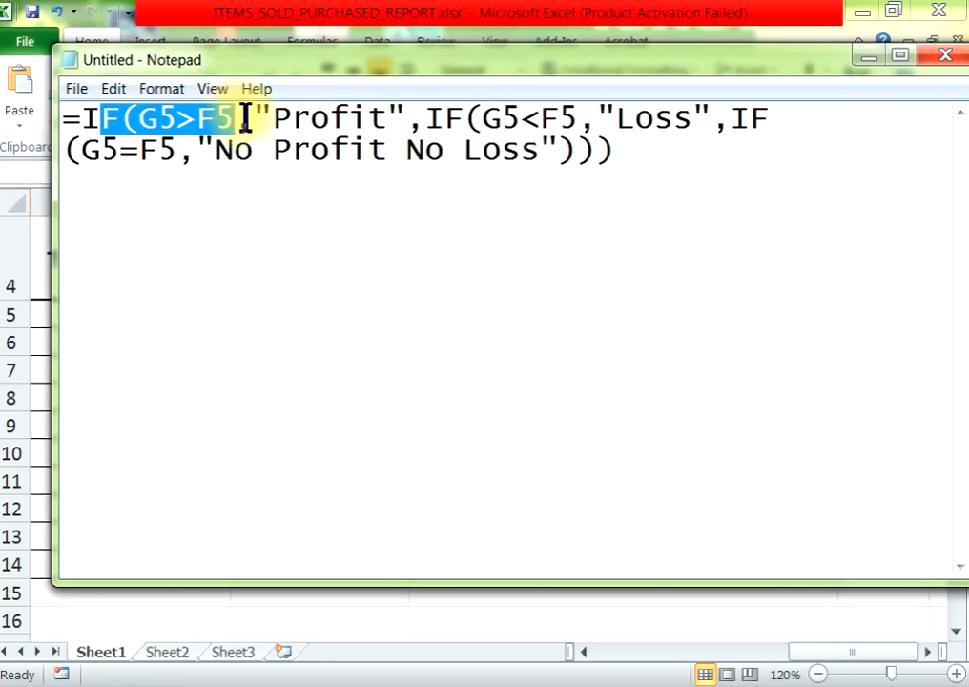
pyautogui.moveTo(275, 118); pyautogui.dragTo(576, 120)
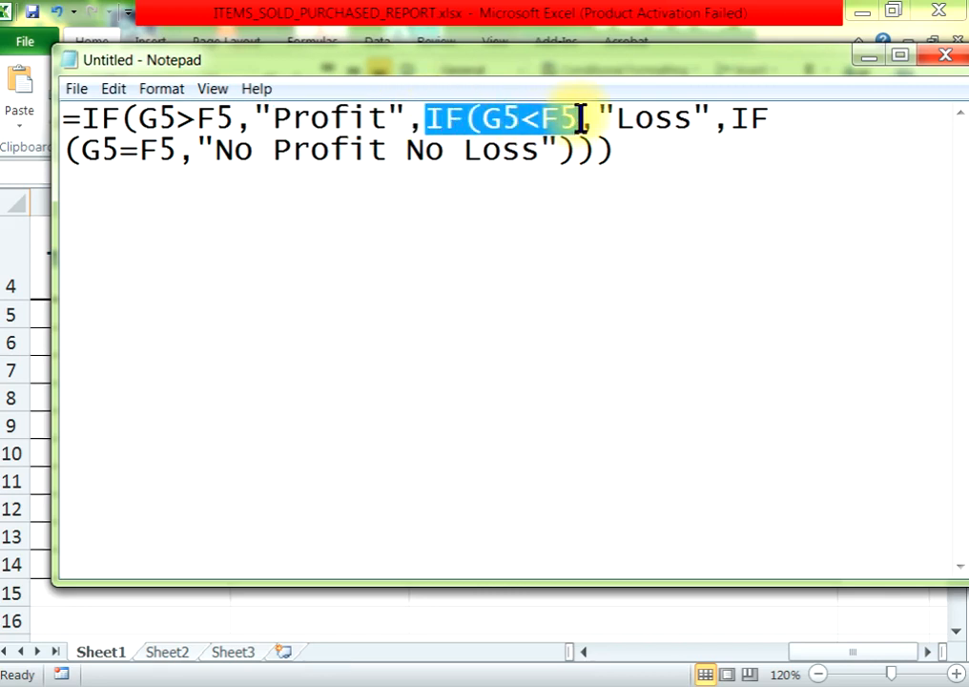
pyautogui.moveTo(635, 118); pyautogui.dragTo(769, 118)
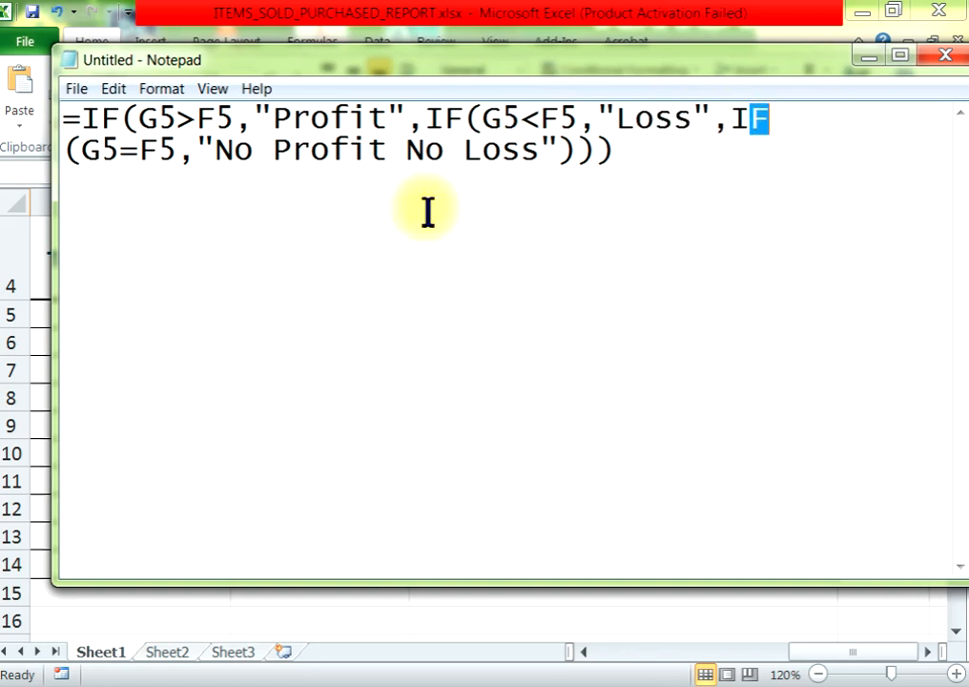
pyautogui.moveTo(80, 150); pyautogui.dragTo(622, 151)
pyautogui.moveTo(781, 72); pyautogui.dragTo(810, 205)
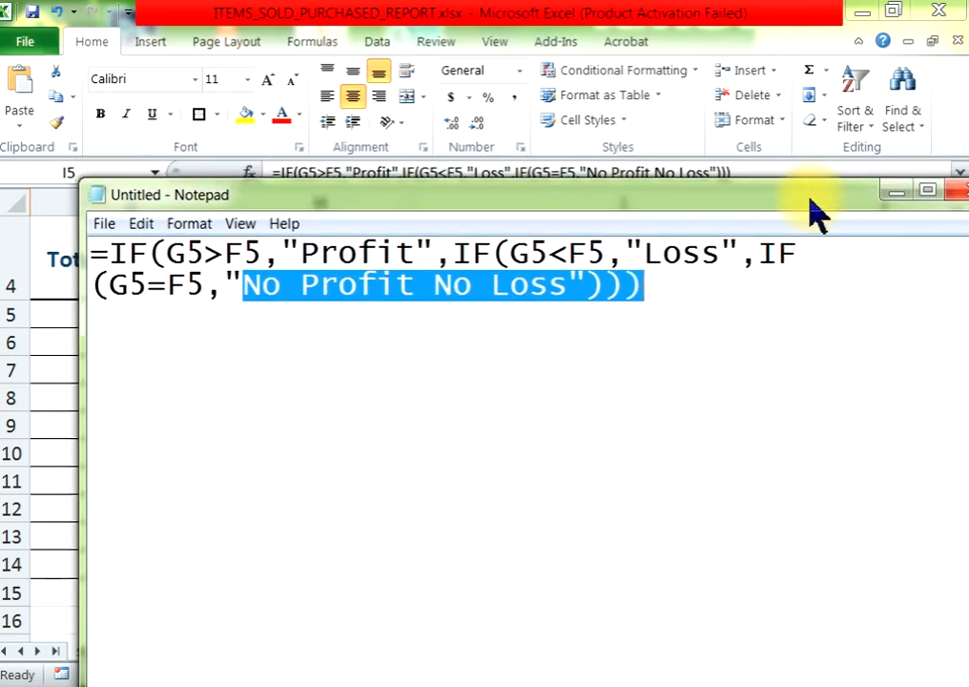